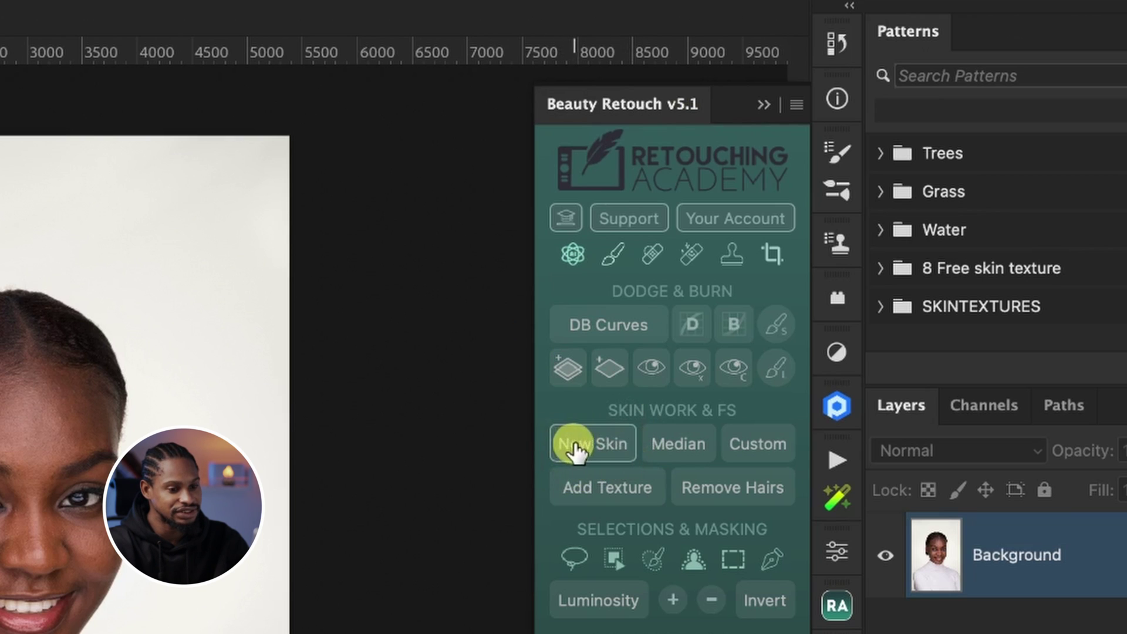
# - Open the Beauty Retouch v4.1 panel for comparison, and bring the v5.1 panel back beside the portrait
pyautogui.click(843, 608)
pyautogui.moveTo(745, 103)
pyautogui.mouseDown()
pyautogui.moveTo(189, 121)
pyautogui.moveTo(185, 106)
pyautogui.moveTo(206, 106)
pyautogui.mouseUp()
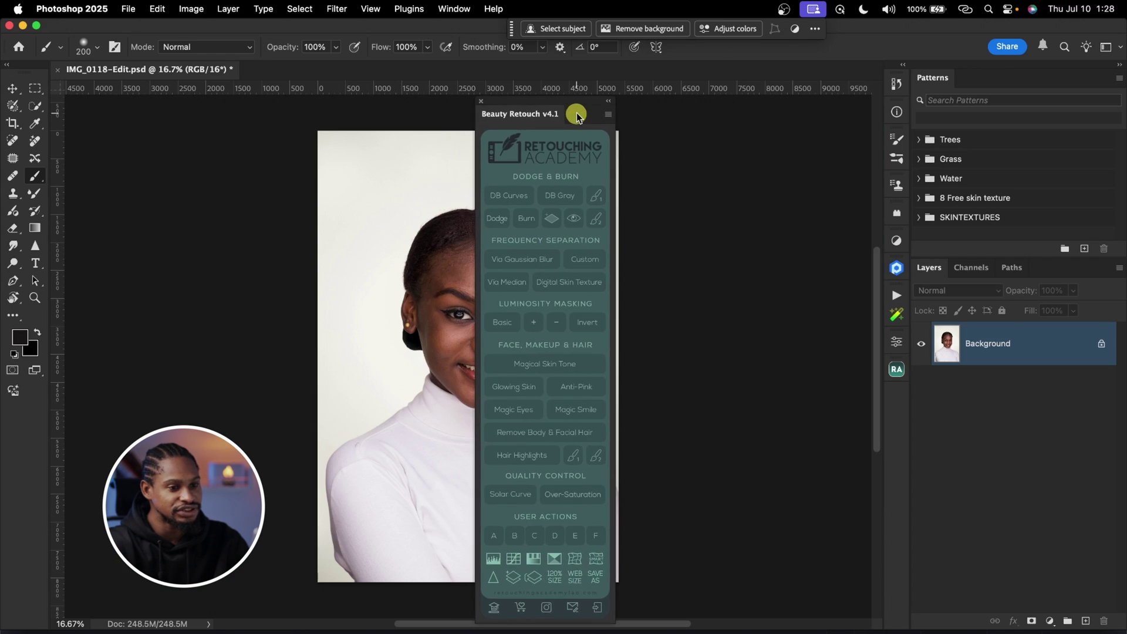
pyautogui.click(894, 338)
pyautogui.moveTo(585, 120); pyautogui.dragTo(646, 119)
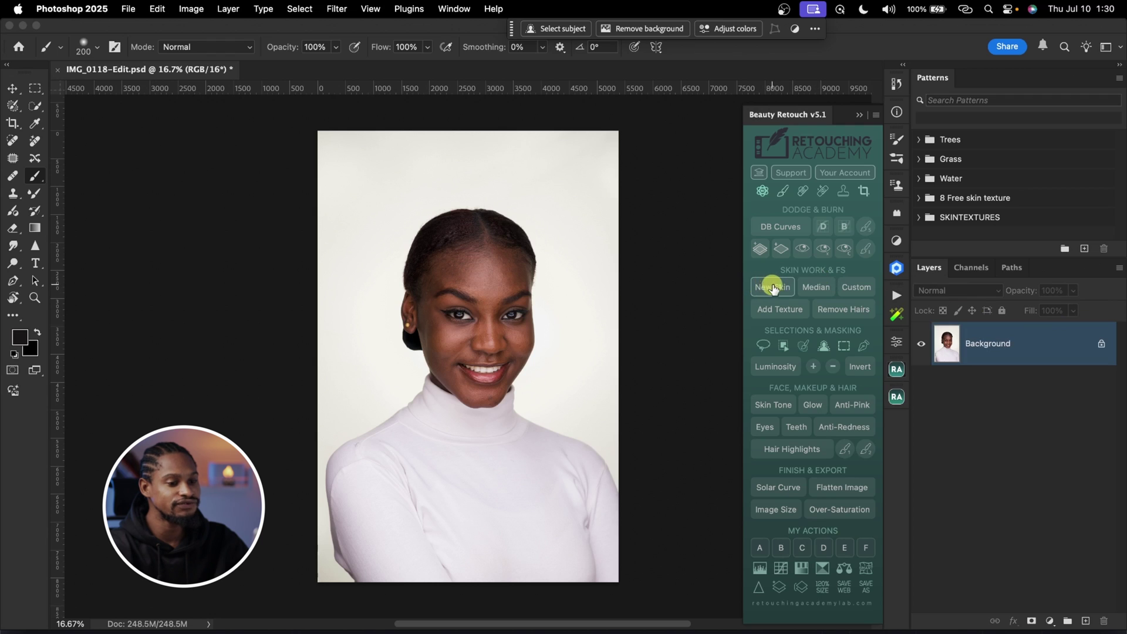
# - Duplicate the Background layer and run the New Skin action on the copy
pyautogui.click(1035, 358)
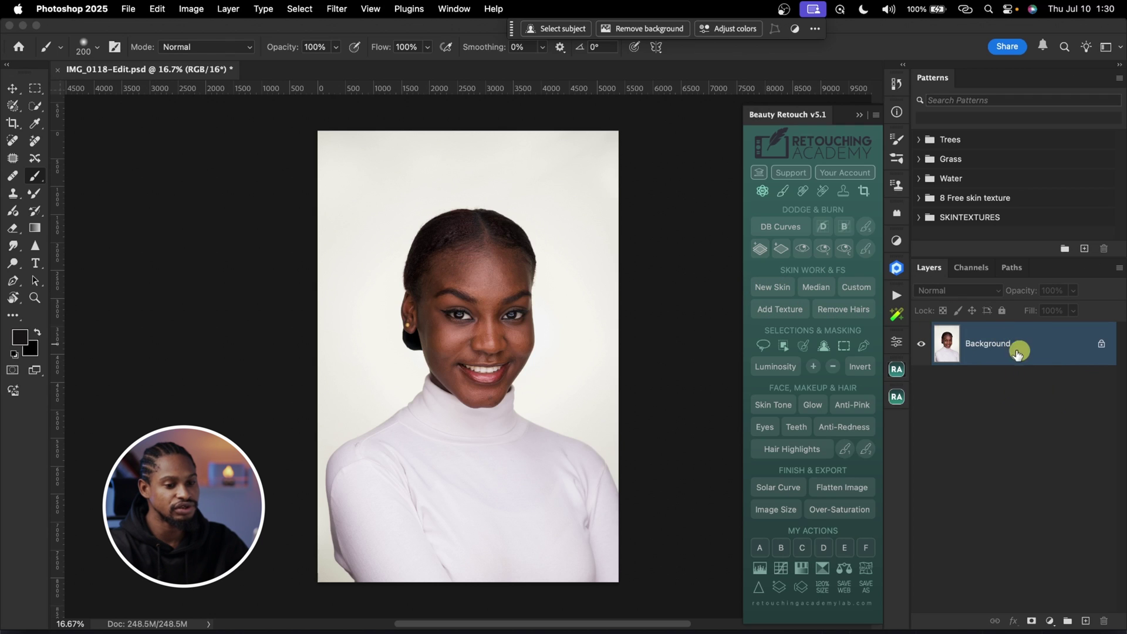
pyautogui.hotkey('ctrl', 'j')
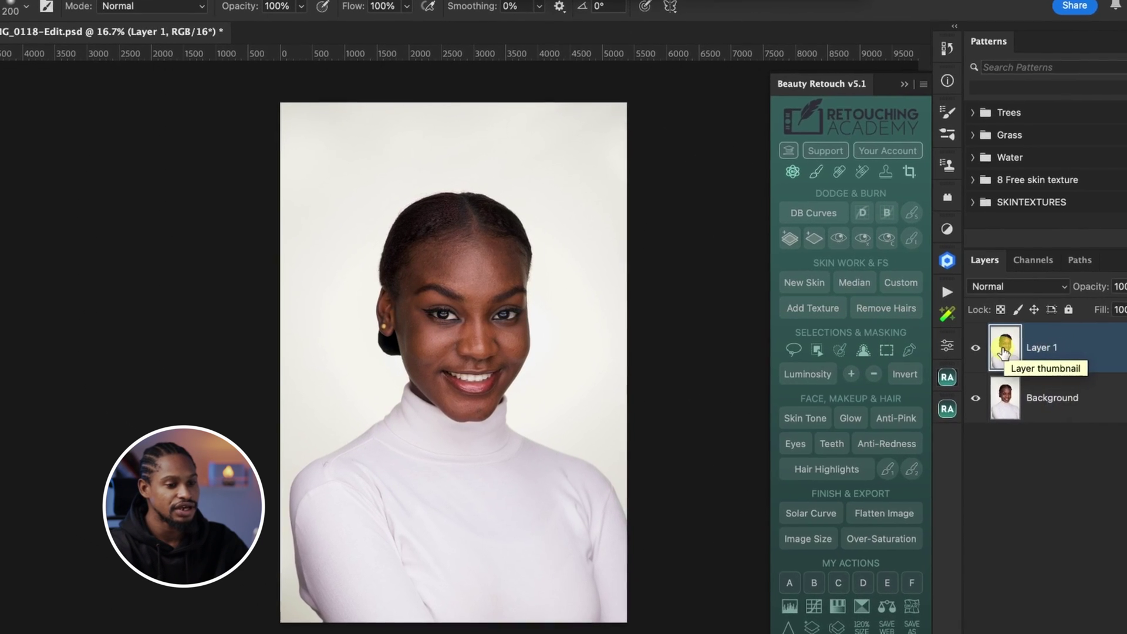
pyautogui.click(820, 278)
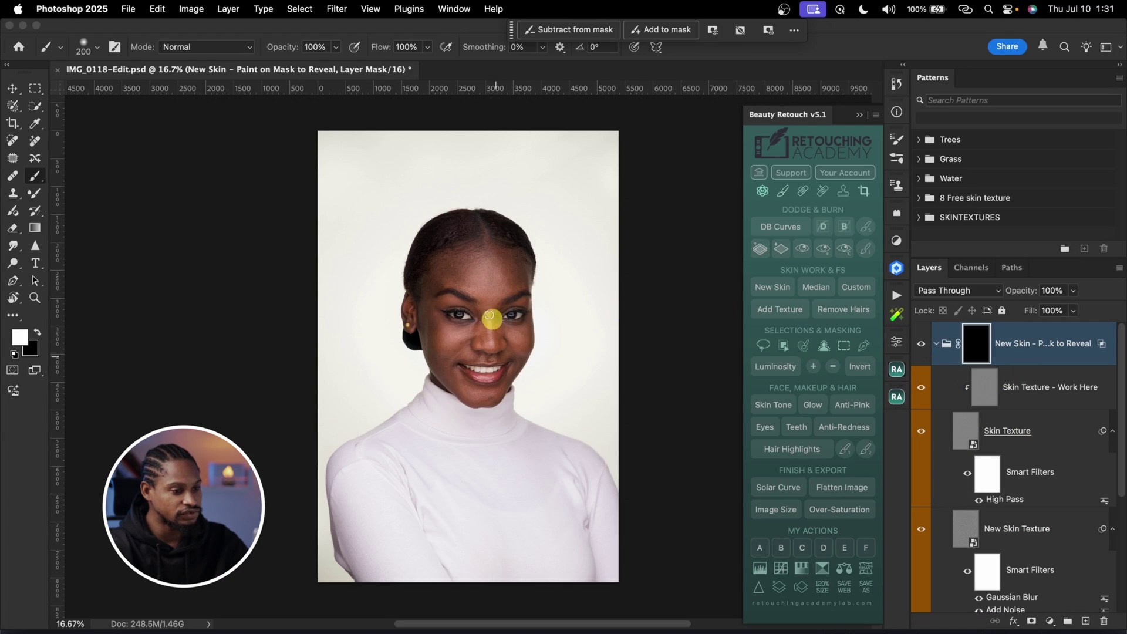
# - Set the brush flow to 30% for painting on the New Skin group mask
pyautogui.press('super+space')
pyautogui.moveTo(496, 280)
pyautogui.mouseDown()
pyautogui.moveTo(521, 282)
pyautogui.moveTo(516, 302)
pyautogui.mouseUp()
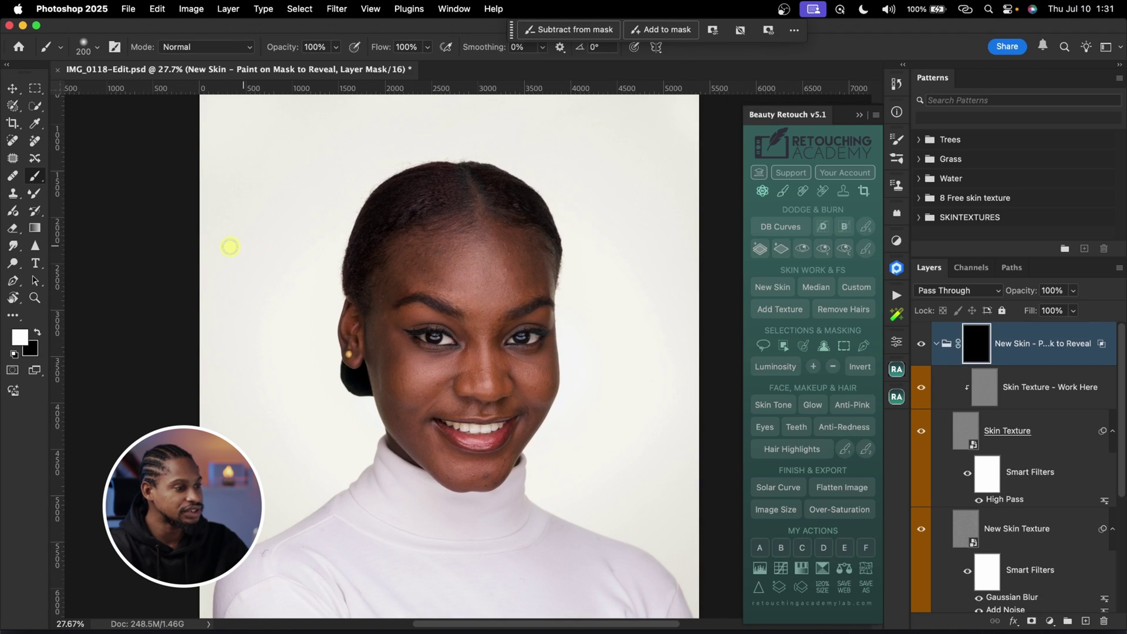
pyautogui.click(94, 47)
pyautogui.doubleClick(84, 225)
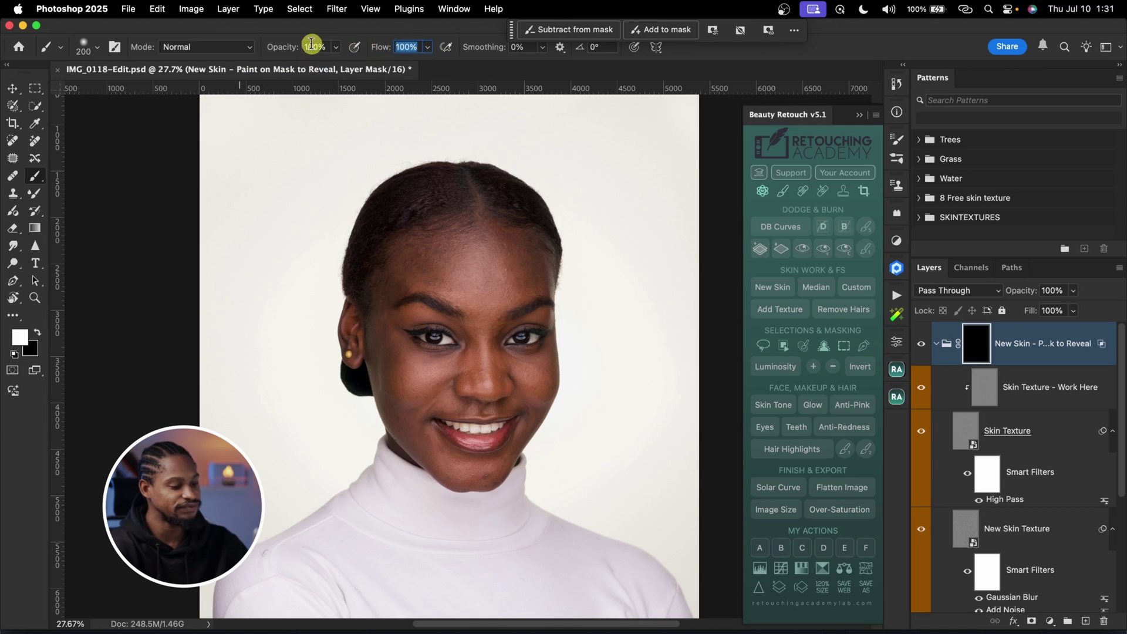
pyautogui.write('3')
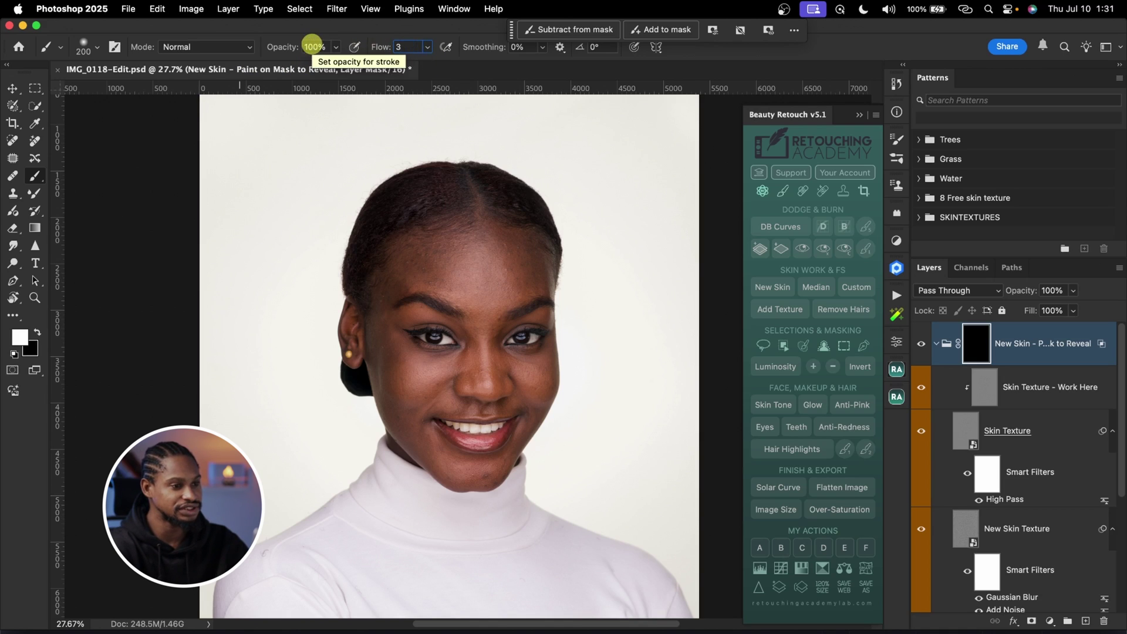
pyautogui.write('0')
pyautogui.press('Return')
# - Hide the Skin Texture layer inside the New Skin group
pyautogui.press('z')
pyautogui.moveTo(478, 284); pyautogui.dragTo(529, 276)
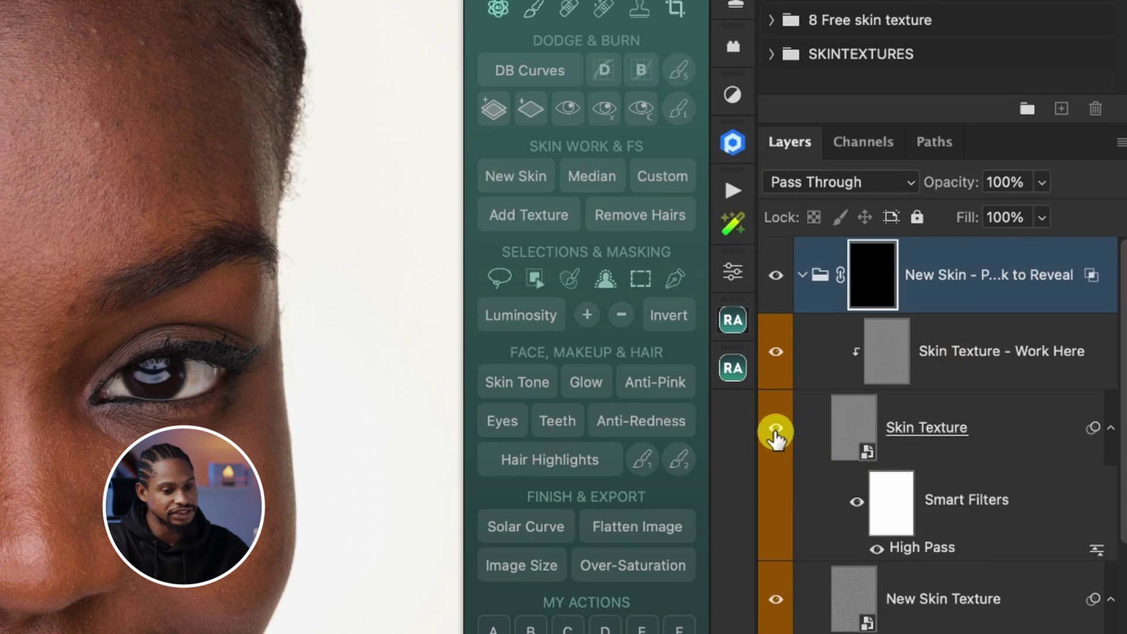
pyautogui.click(775, 434)
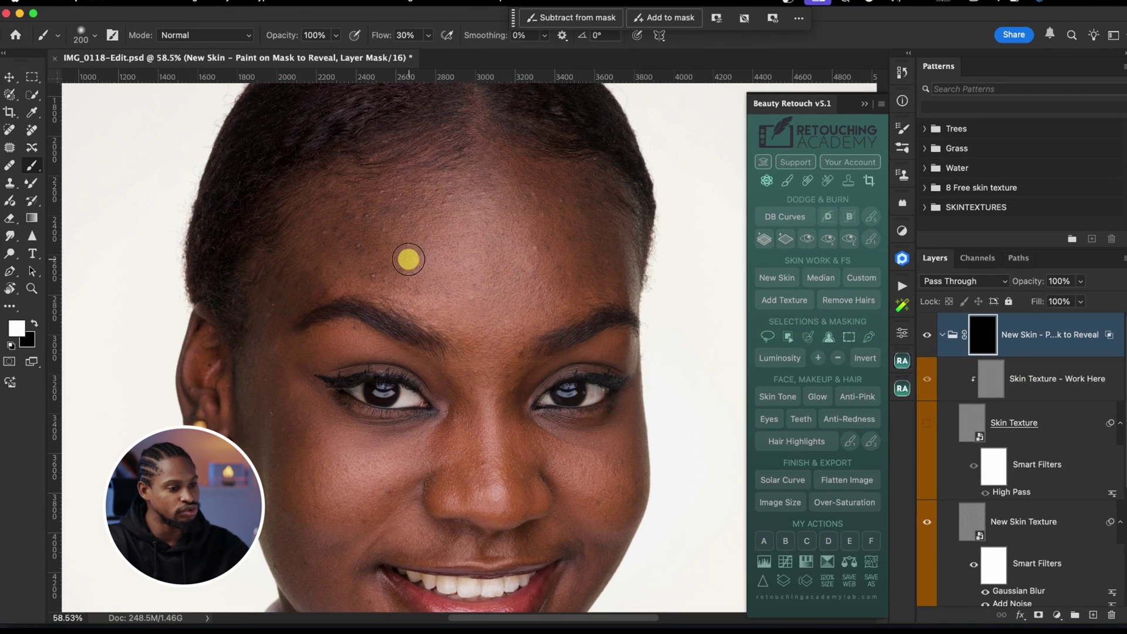
# - Paint white on the New Skin group mask across the forehead with a 400 px brush
pyautogui.press(']')
pyautogui.press(']')
pyautogui.press(']')
pyautogui.click(320, 264)
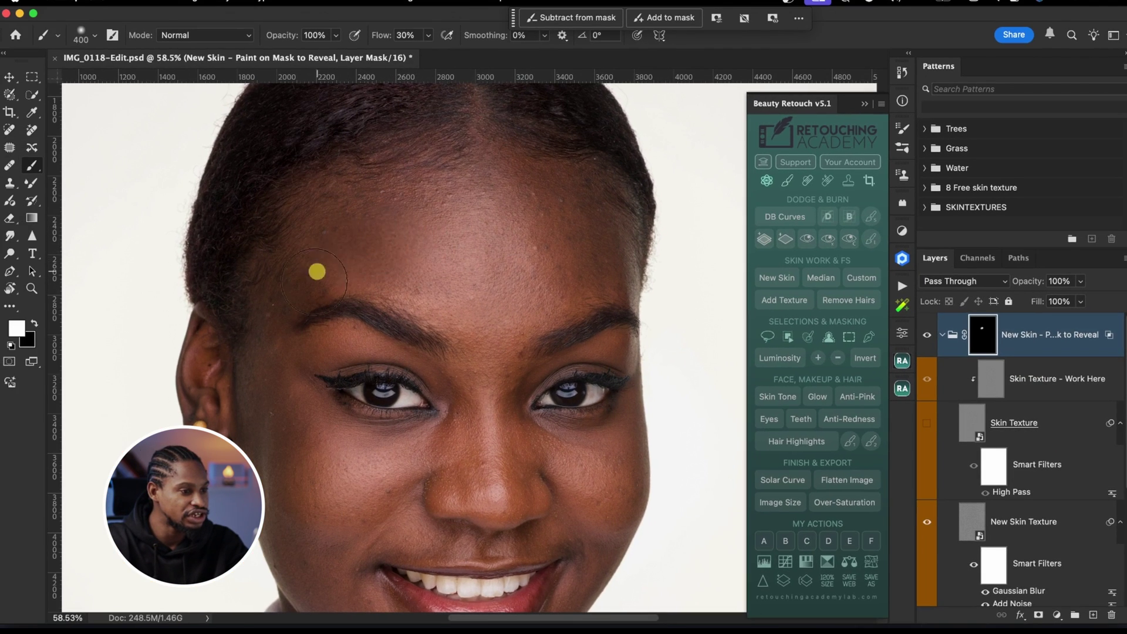
pyautogui.moveTo(358, 223)
pyautogui.mouseDown()
pyautogui.moveTo(388, 201)
pyautogui.moveTo(471, 198)
pyautogui.moveTo(443, 231)
pyautogui.moveTo(458, 255)
pyautogui.moveTo(466, 228)
pyautogui.moveTo(519, 222)
pyautogui.moveTo(500, 206)
pyautogui.moveTo(510, 172)
pyautogui.moveTo(549, 197)
pyautogui.moveTo(533, 240)
pyautogui.moveTo(544, 247)
pyautogui.moveTo(569, 260)
pyautogui.moveTo(606, 227)
pyautogui.mouseUp()
# - Reveal the new skin on both cheeks and the nose by painting the group mask with a 250 px brush
pyautogui.press('[')
pyautogui.press('[')
pyautogui.press(']')
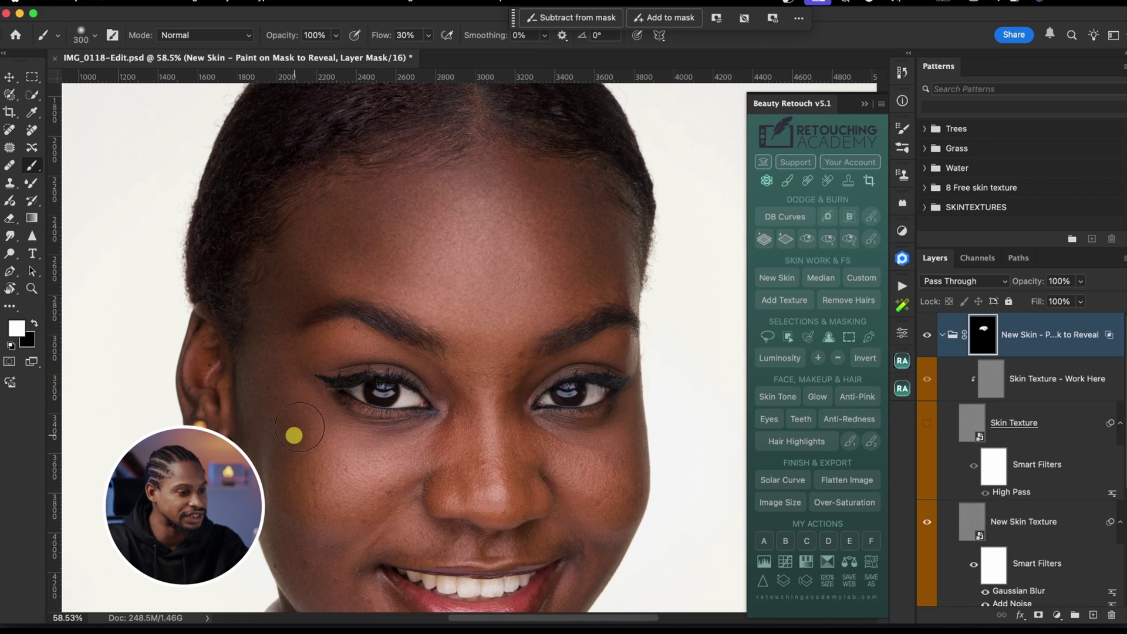
pyautogui.scroll(-3, 364, 393)
pyautogui.press('[')
pyautogui.moveTo(297, 324)
pyautogui.mouseDown()
pyautogui.moveTo(405, 351)
pyautogui.moveTo(360, 422)
pyautogui.moveTo(381, 394)
pyautogui.mouseUp()
pyautogui.click(977, 346)
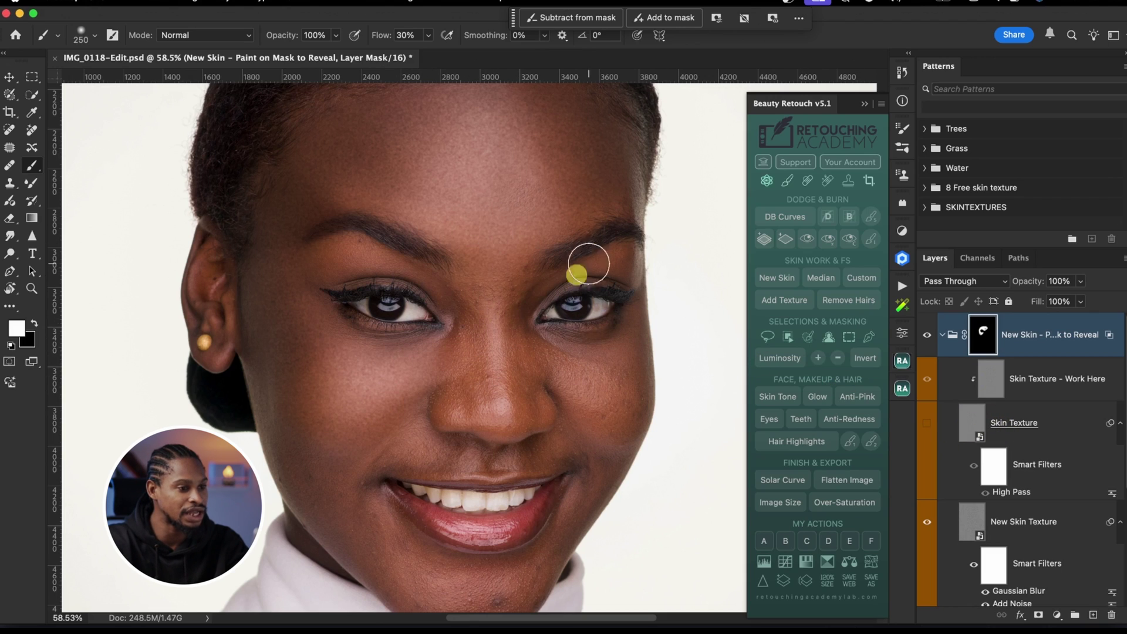
pyautogui.scroll(2, 381, 374)
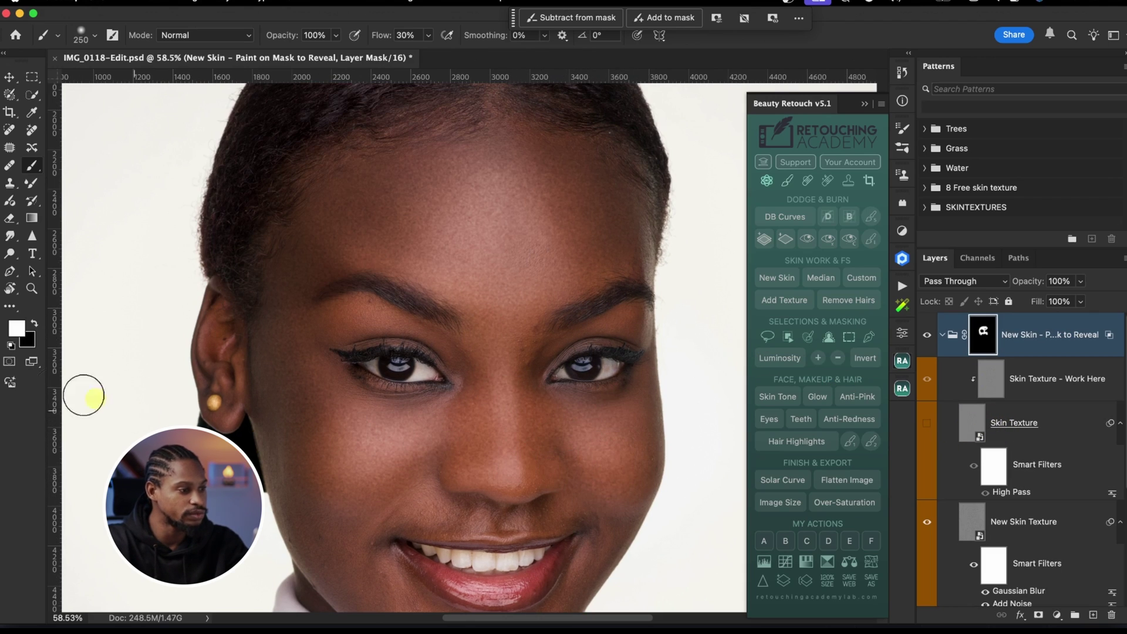
pyautogui.click(81, 41)
pyautogui.click(411, 133)
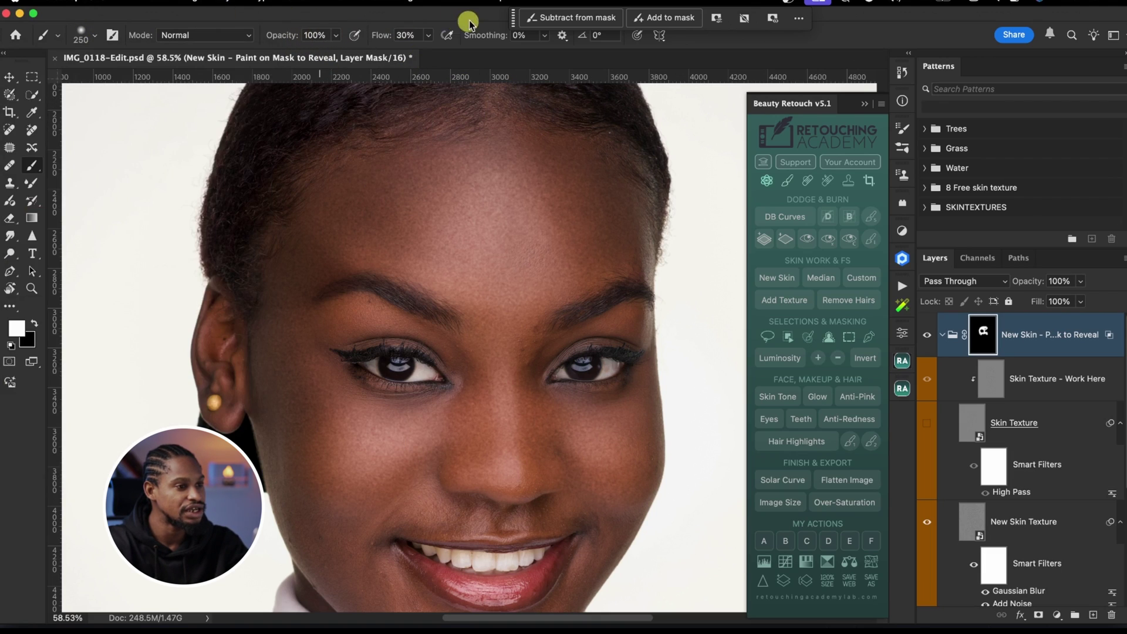
pyautogui.click(34, 324)
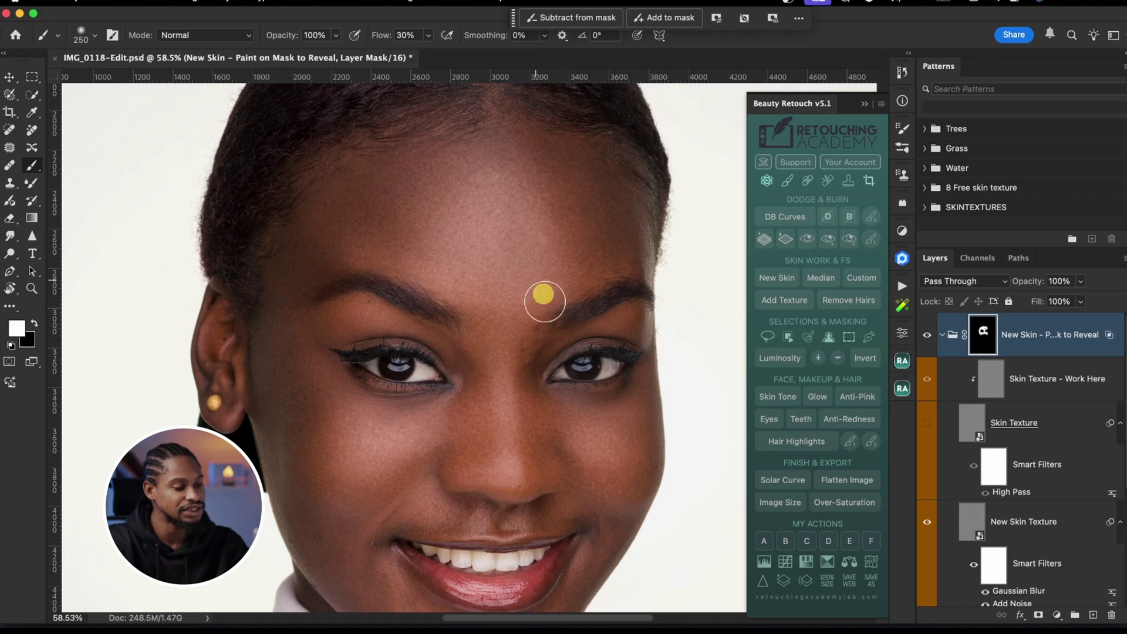
# - Paint the New Skin mask over the chin and around the mouth, reducing the brush to 175 px and 125 px
pyautogui.moveTo(458, 480); pyautogui.dragTo(460, 311)
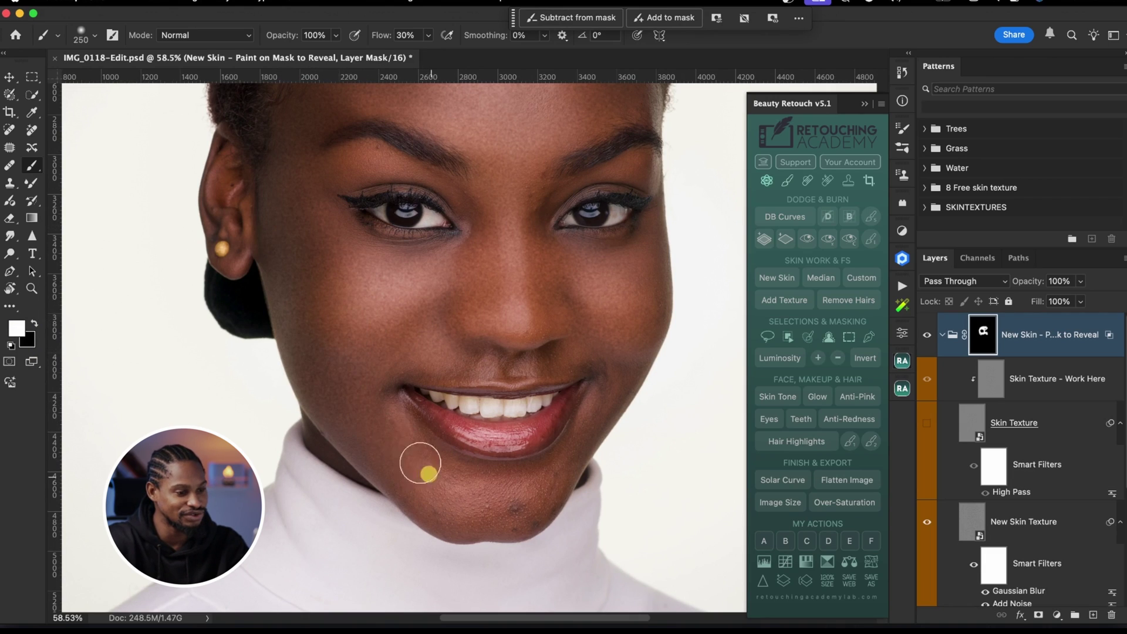
pyautogui.press('[')
pyautogui.press('[')
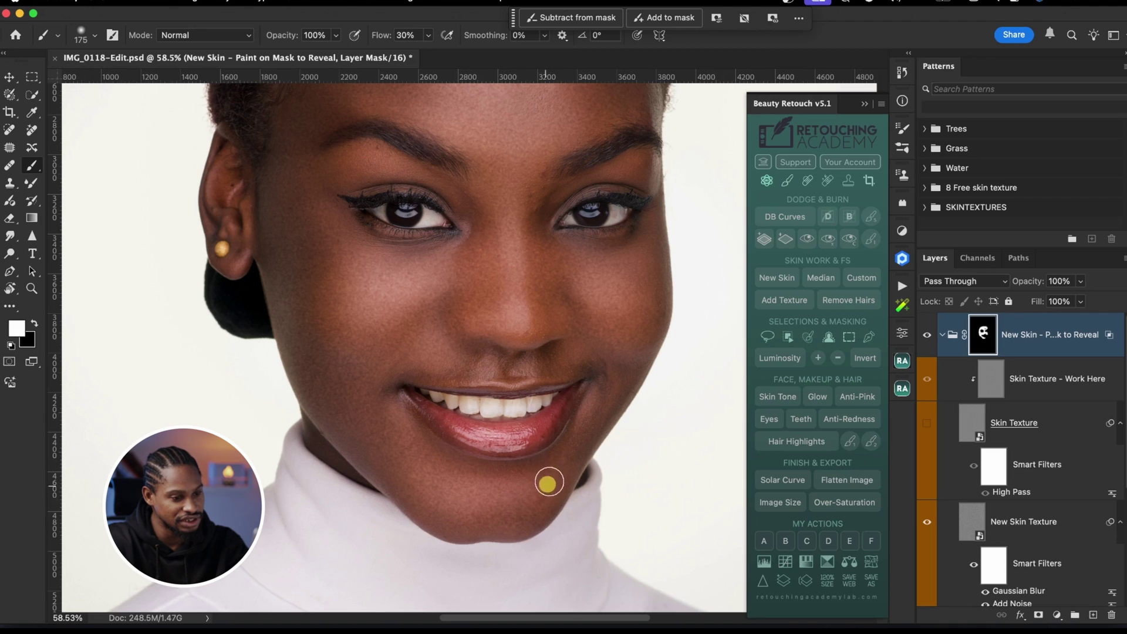
pyautogui.press('[')
pyautogui.press('[')
pyautogui.press('[')
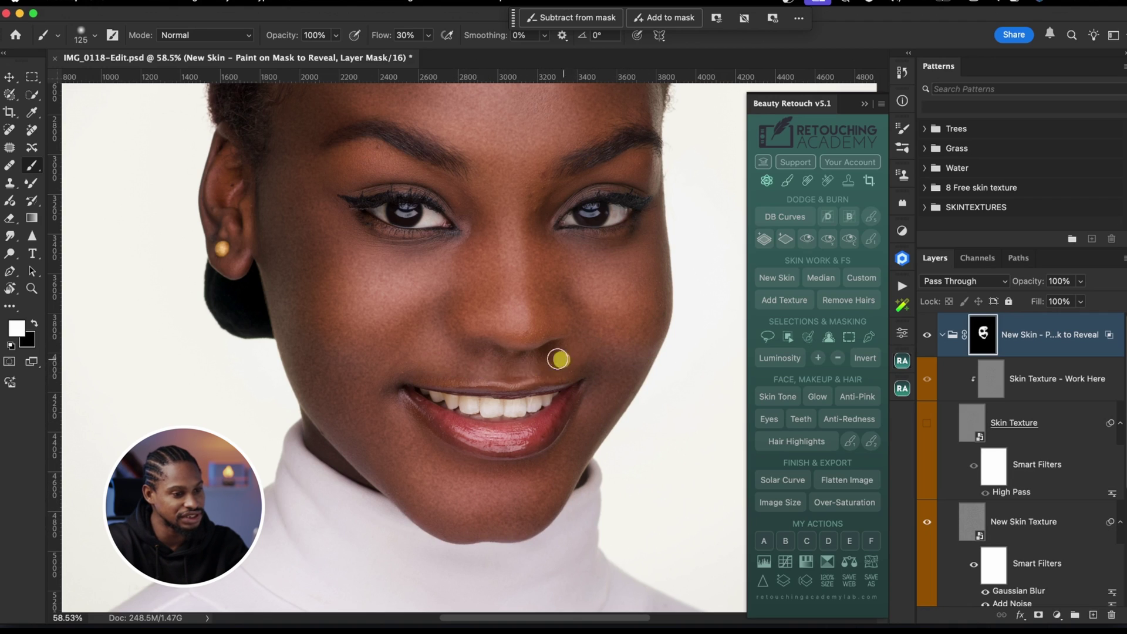
# - Turn the Skin Texture layer's visibility back on in the New Skin group
pyautogui.press('z')
pyautogui.moveTo(517, 383)
pyautogui.mouseDown()
pyautogui.moveTo(535, 284)
pyautogui.moveTo(576, 307)
pyautogui.moveTo(554, 247)
pyautogui.mouseUp()
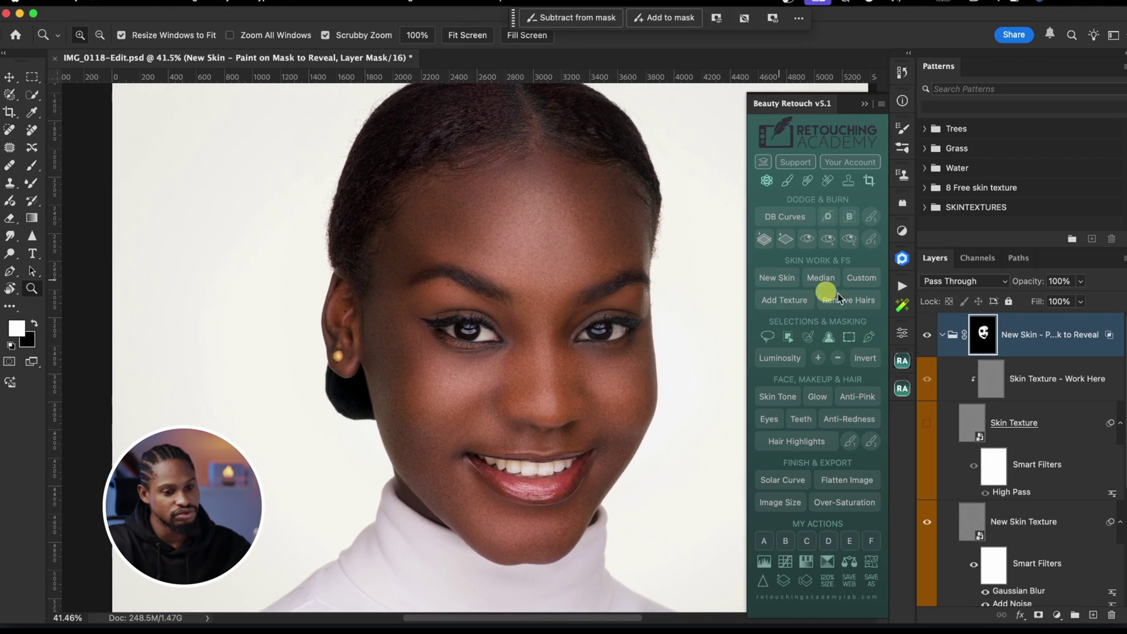
pyautogui.click(963, 429)
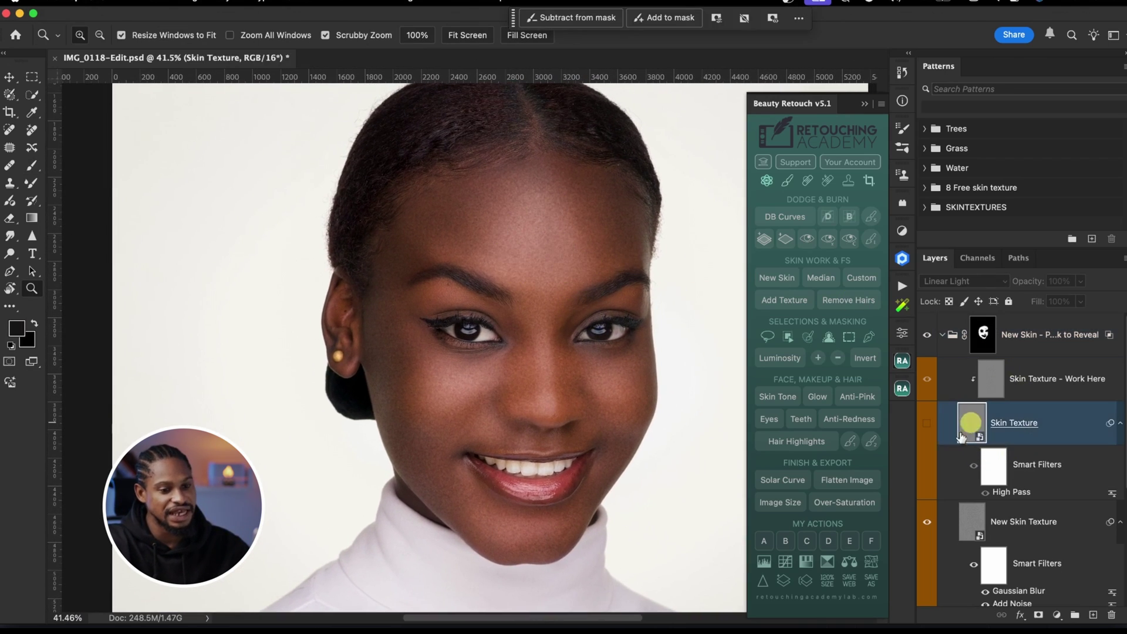
pyautogui.click(928, 426)
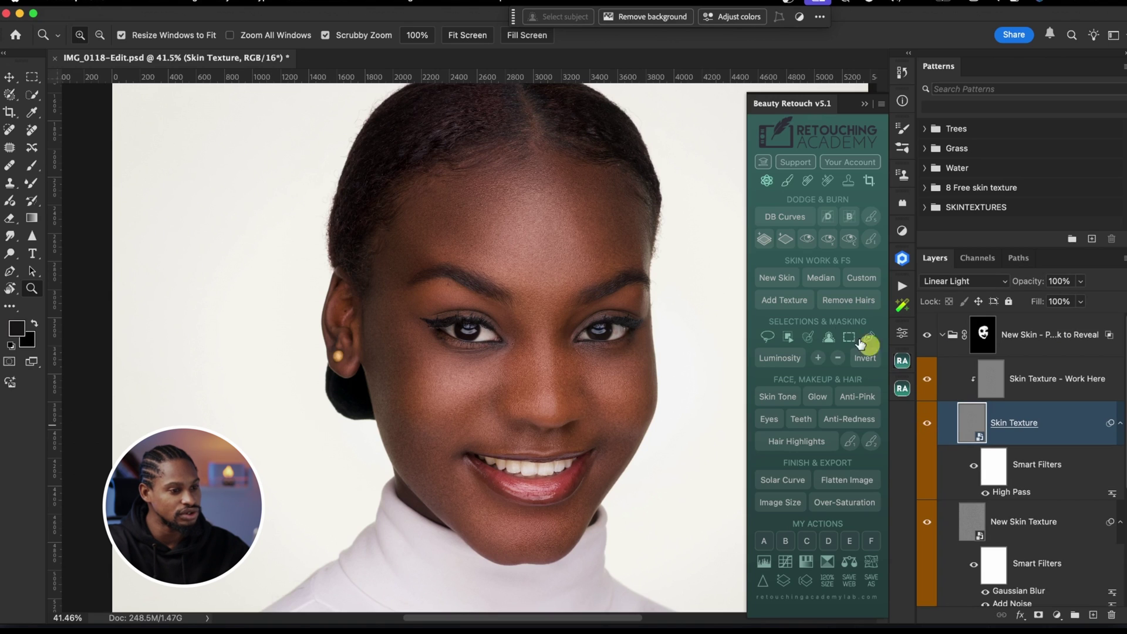
pyautogui.moveTo(565, 241)
pyautogui.mouseDown()
pyautogui.moveTo(598, 219)
pyautogui.moveTo(545, 242)
pyautogui.mouseUp()
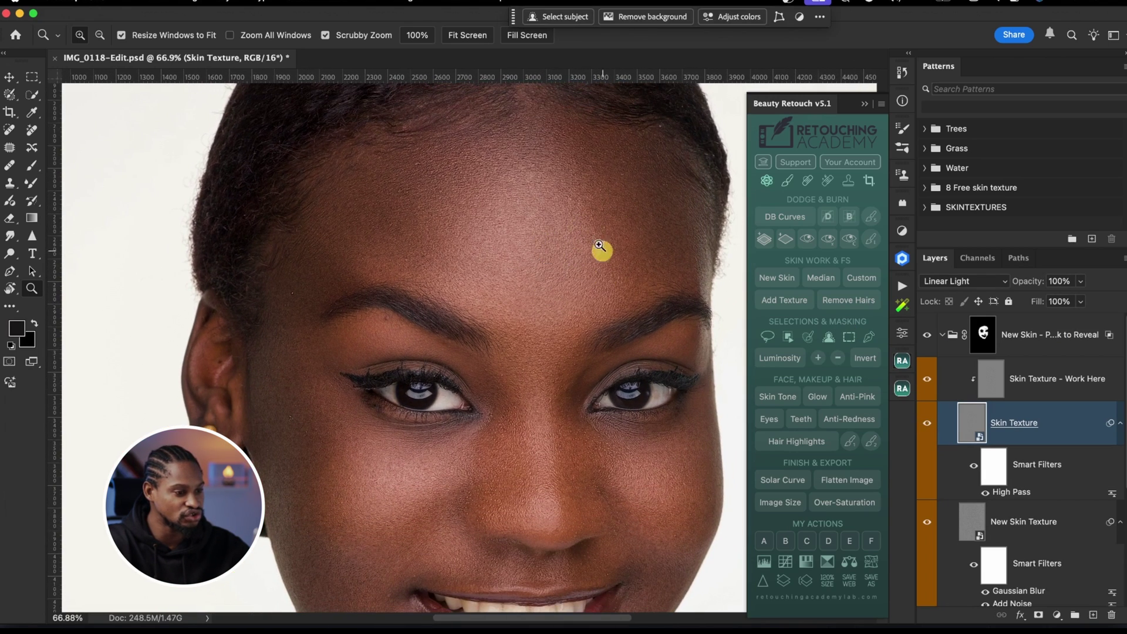
pyautogui.moveTo(498, 330); pyautogui.dragTo(453, 307)
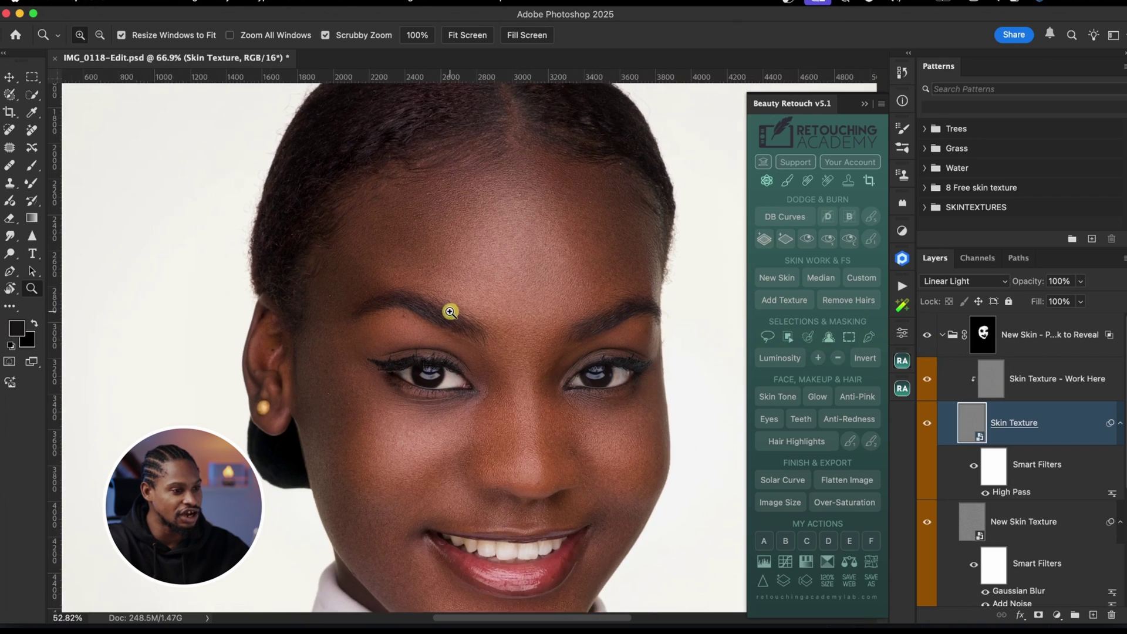
# - Compare the face with the New Skin group hidden and shown, and examine the skin texture on the forehead
pyautogui.click(927, 348)
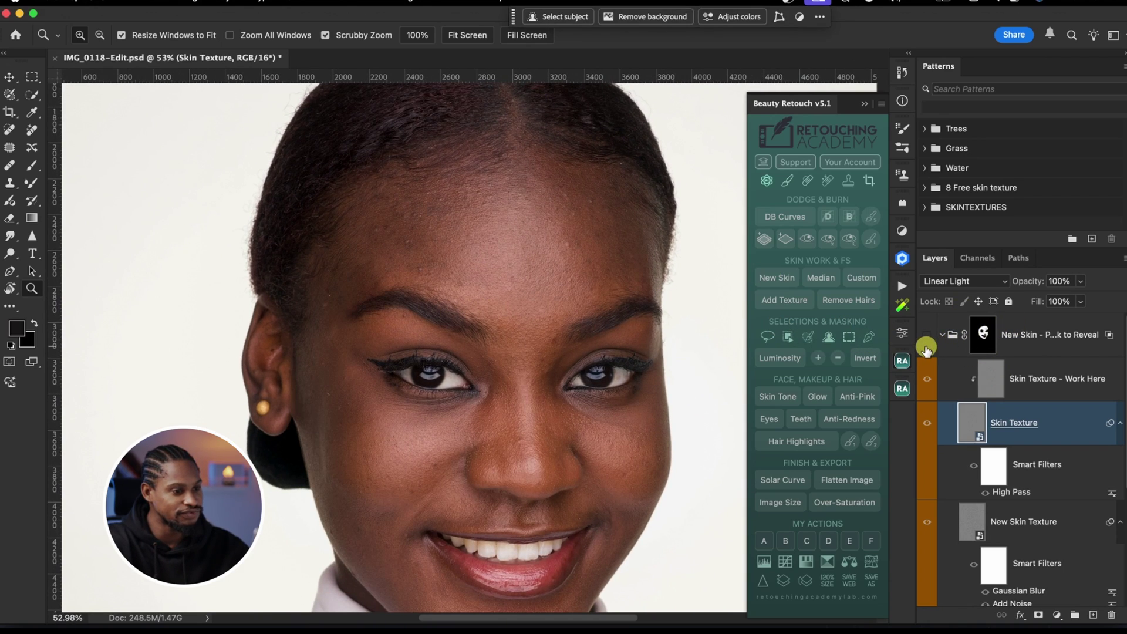
pyautogui.click(929, 338)
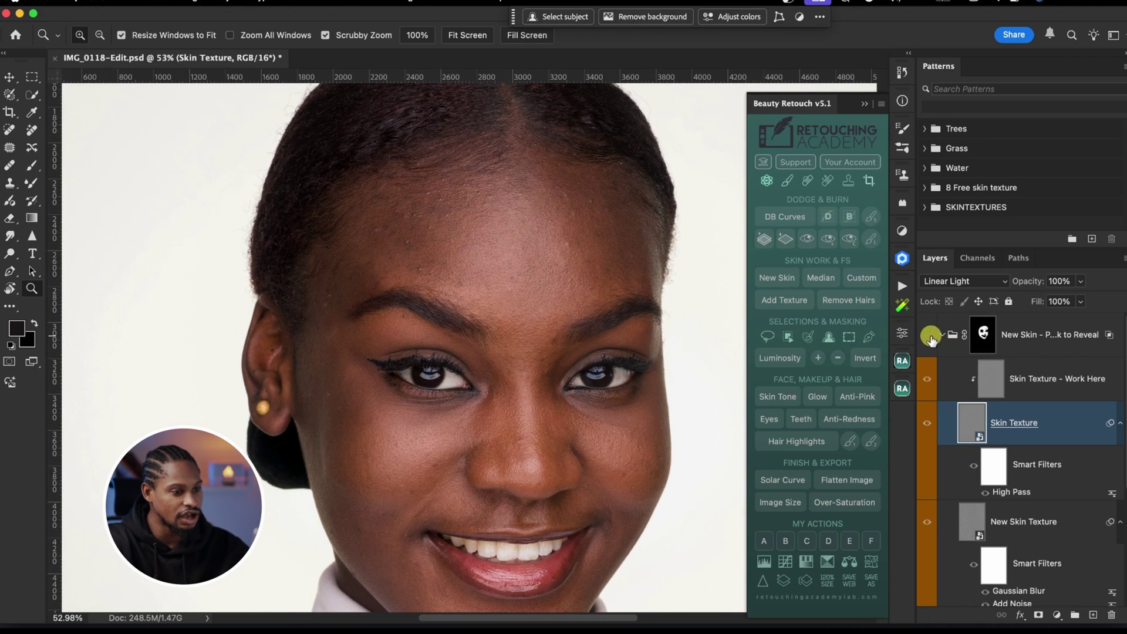
pyautogui.click(928, 337)
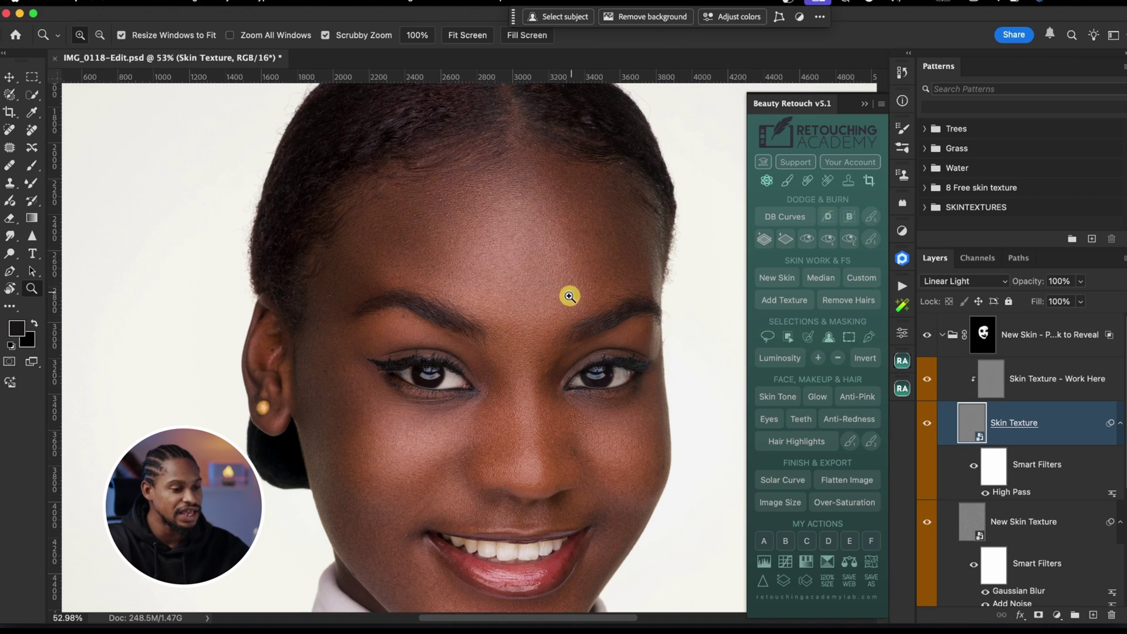
pyautogui.moveTo(571, 294); pyautogui.dragTo(534, 290)
pyautogui.moveTo(576, 340); pyautogui.dragTo(534, 310)
pyautogui.moveTo(487, 266); pyautogui.dragTo(496, 345)
pyautogui.moveTo(530, 282); pyautogui.dragTo(512, 278)
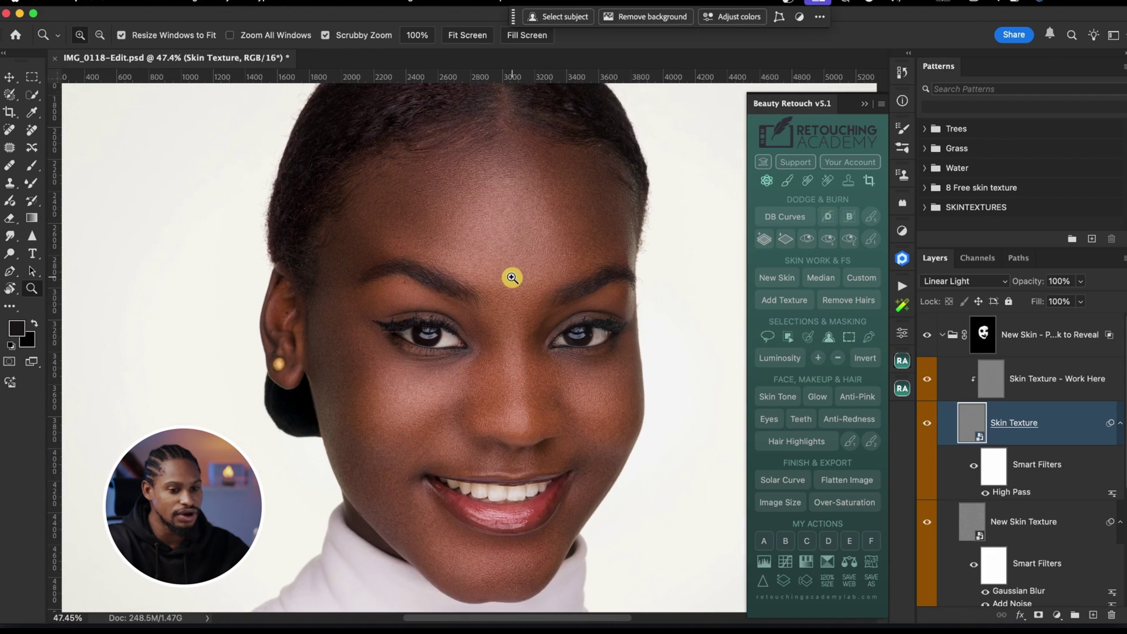
# - Set the Add Noise smart filter amount on the New Skin Texture layer to 89.49%
pyautogui.moveTo(1123, 394); pyautogui.dragTo(1124, 422)
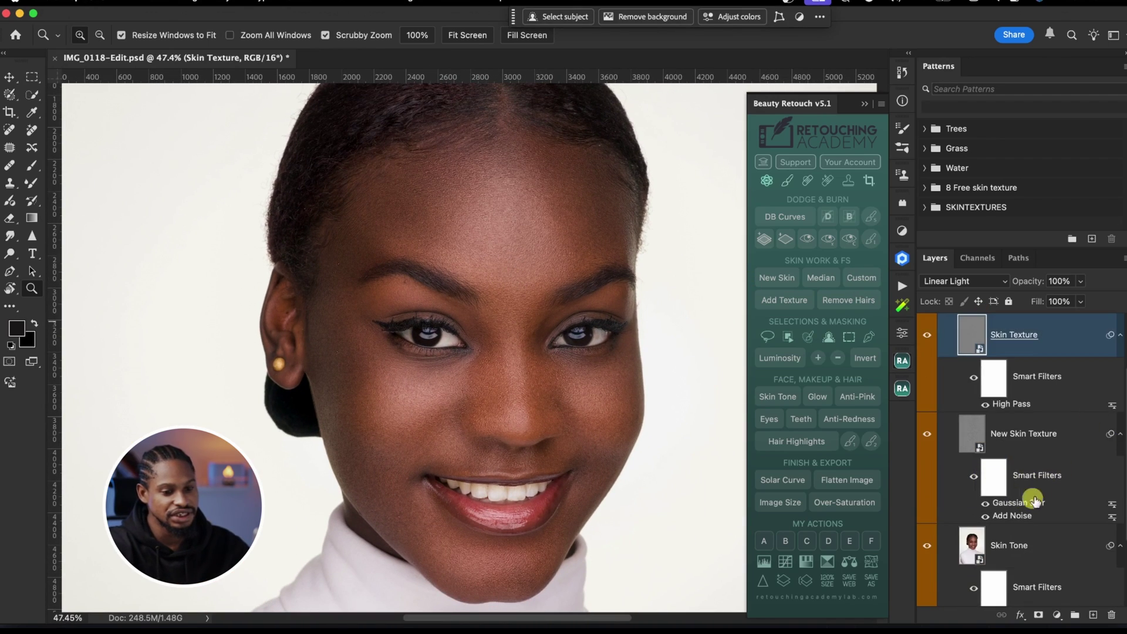
pyautogui.click(1001, 435)
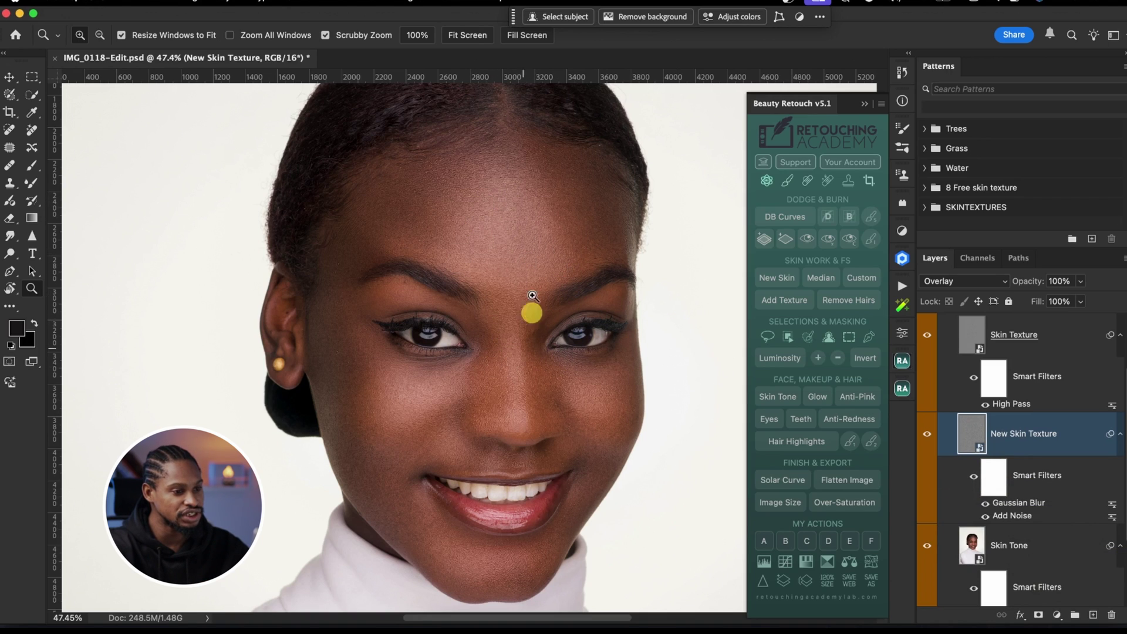
pyautogui.moveTo(531, 245); pyautogui.dragTo(545, 247)
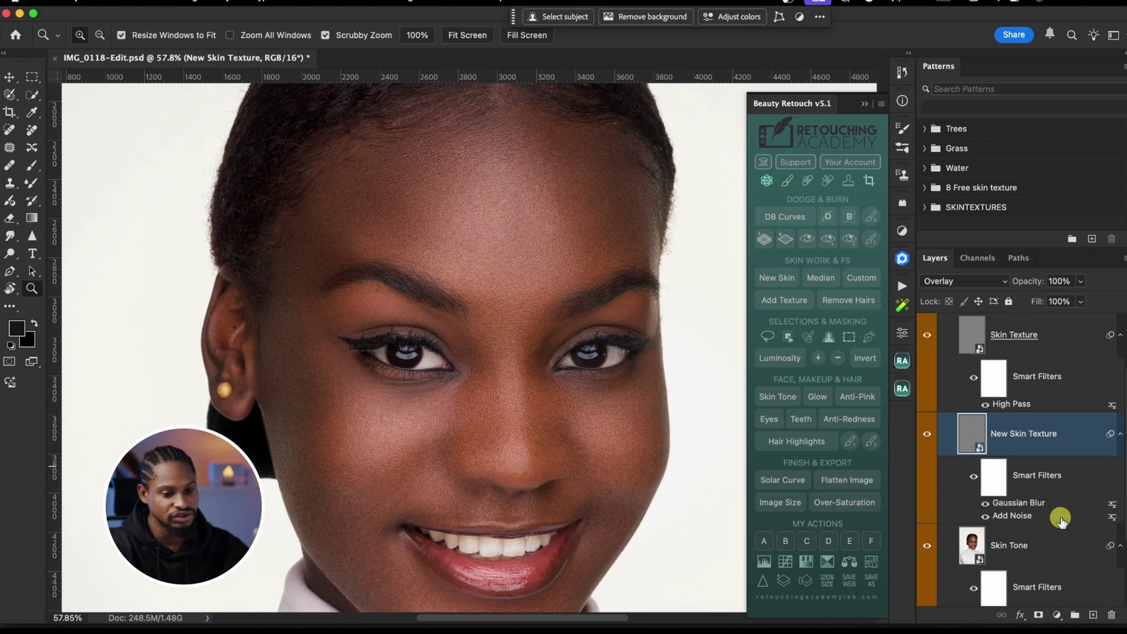
pyautogui.doubleClick(1011, 516)
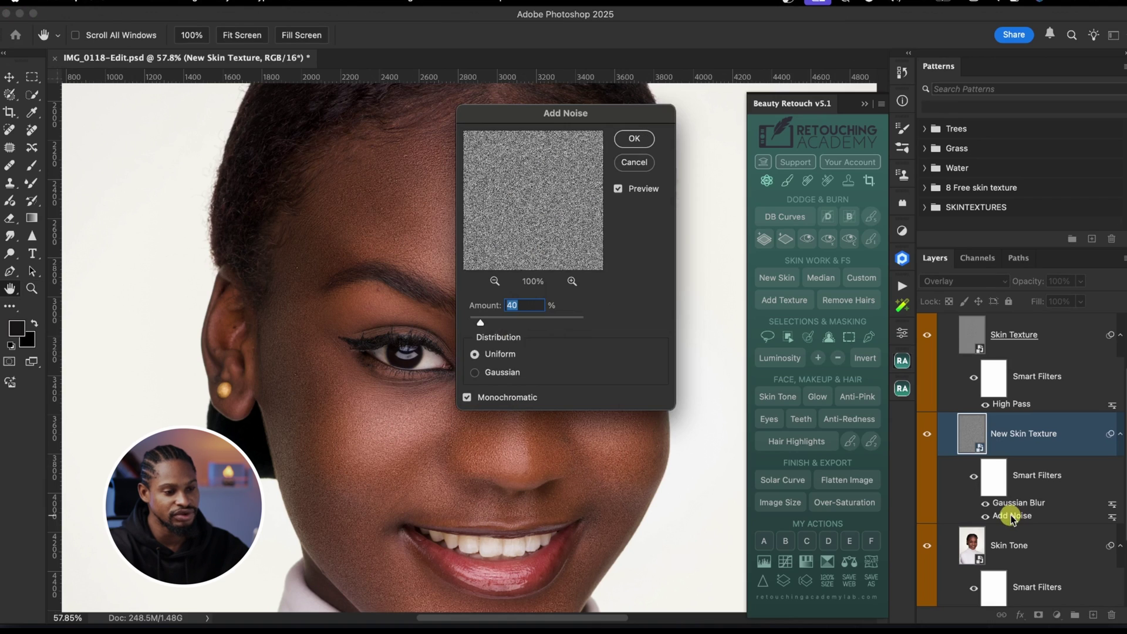
pyautogui.moveTo(531, 105); pyautogui.dragTo(577, 105)
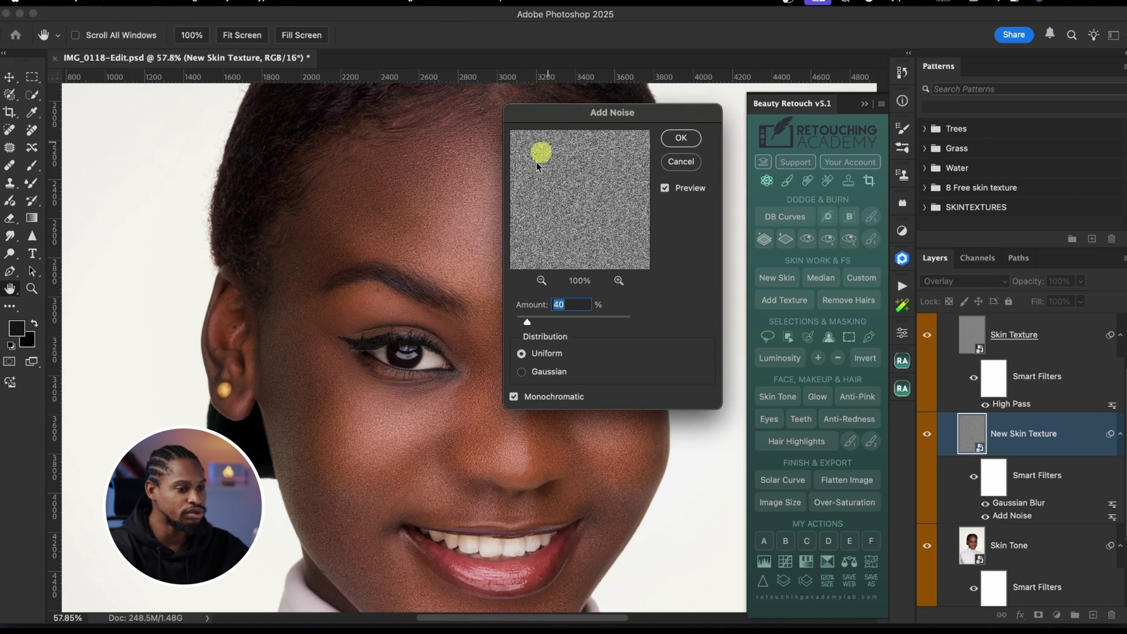
pyautogui.moveTo(528, 322); pyautogui.dragTo(541, 322)
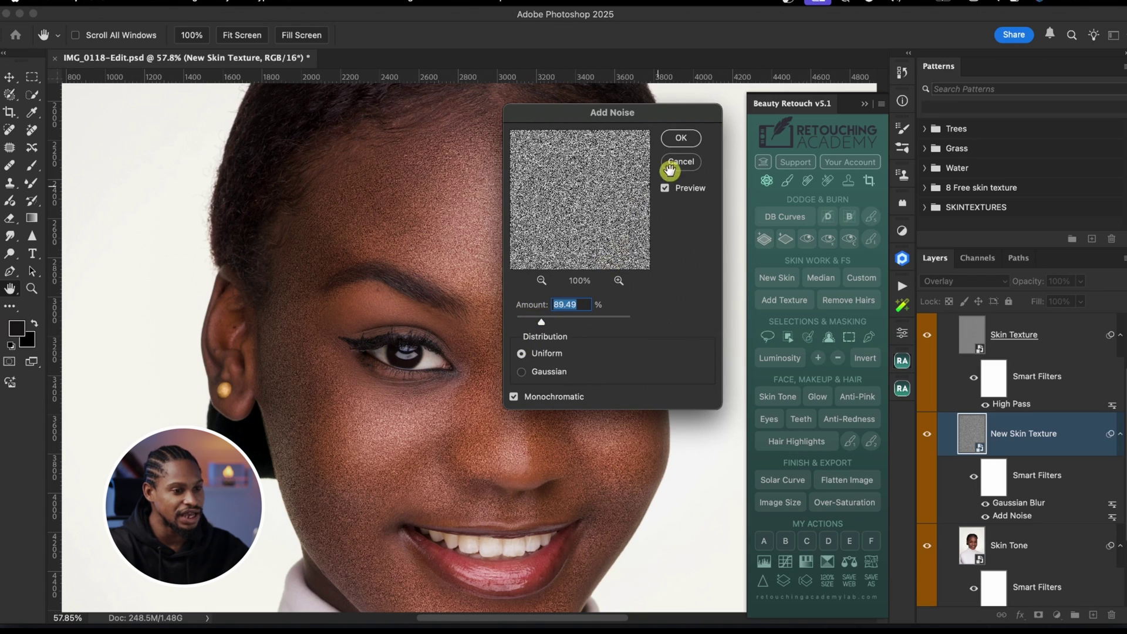
pyautogui.click(682, 140)
pyautogui.press('z')
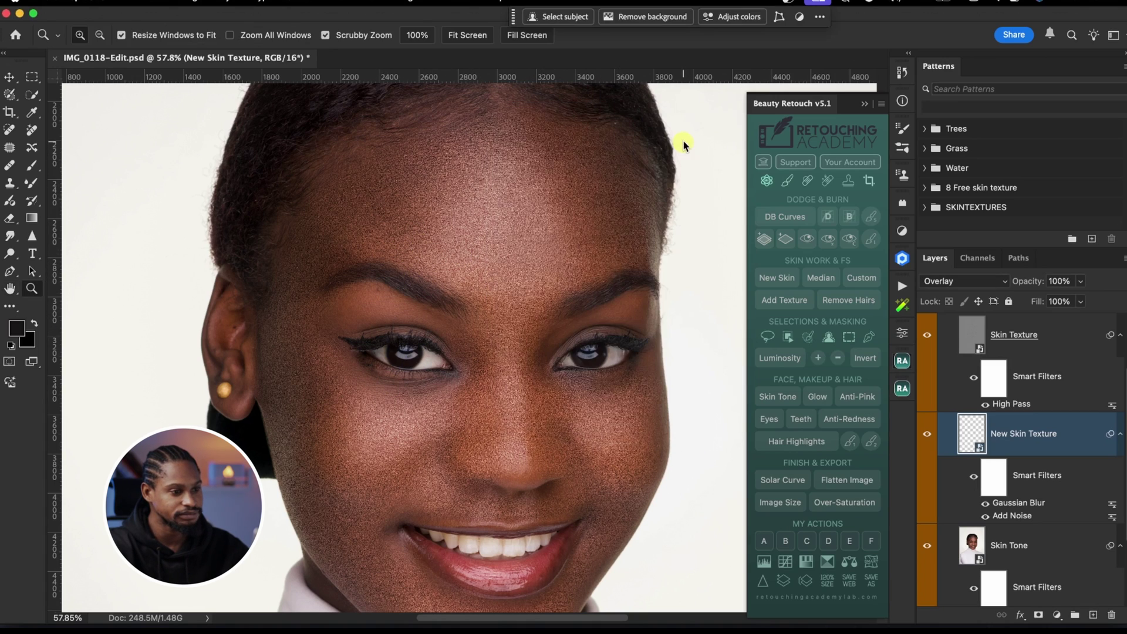
# - Set the Gaussian Blur smart filter radius on the New Skin Texture layer to 5.8 pixels
pyautogui.scroll(2, 505, 256)
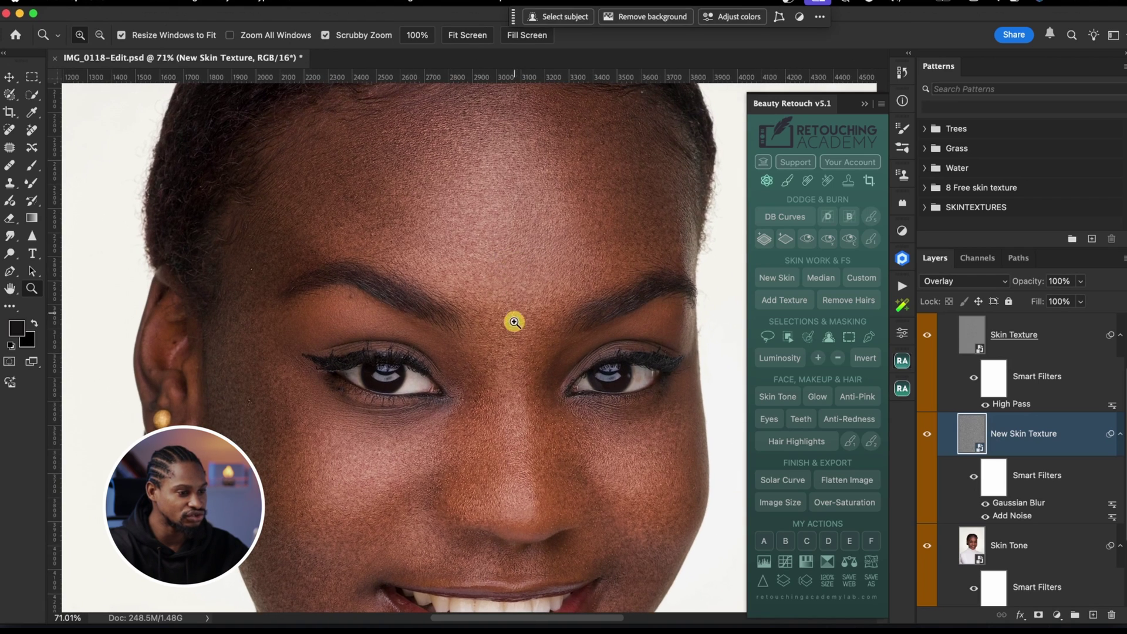
pyautogui.scroll(-2, 519, 369)
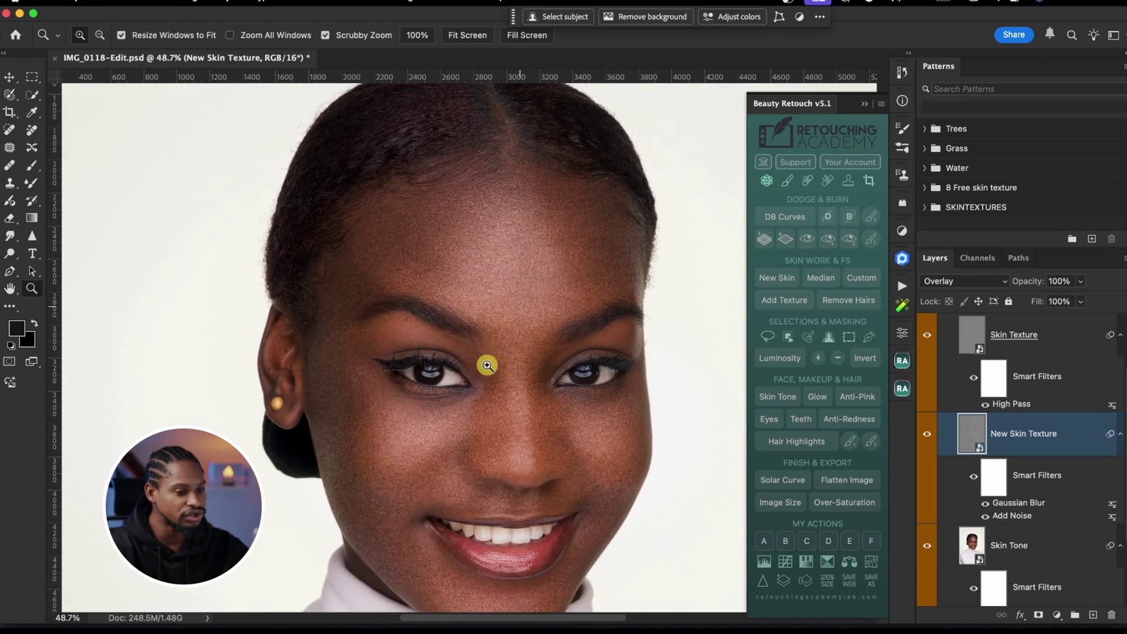
pyautogui.doubleClick(1019, 504)
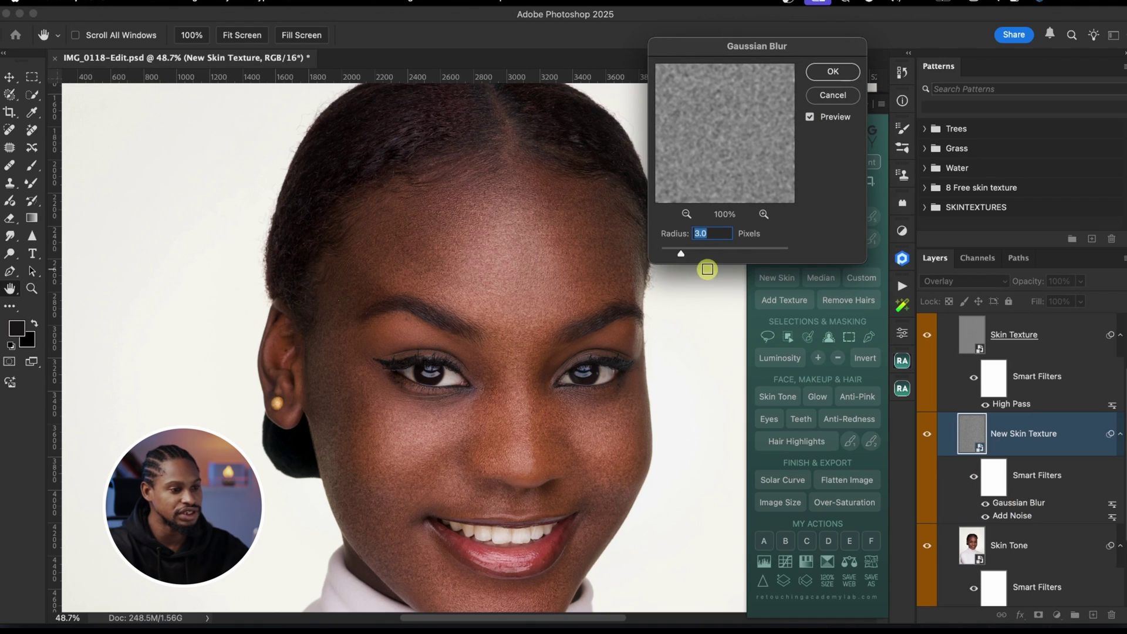
pyautogui.moveTo(685, 255); pyautogui.dragTo(699, 255)
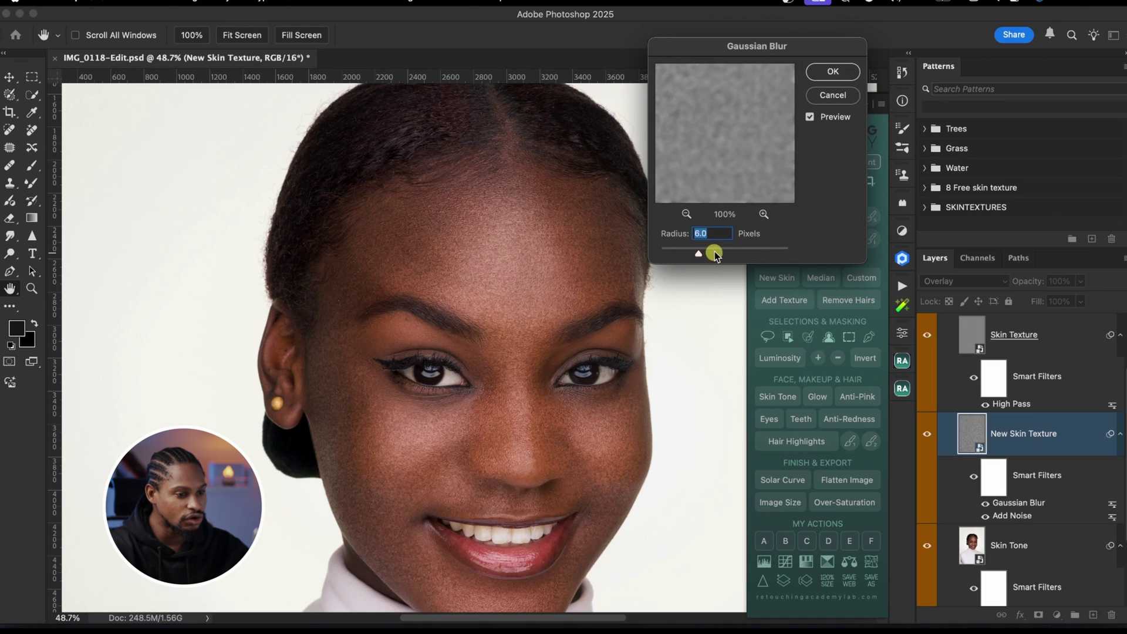
pyautogui.moveTo(704, 256); pyautogui.dragTo(713, 254)
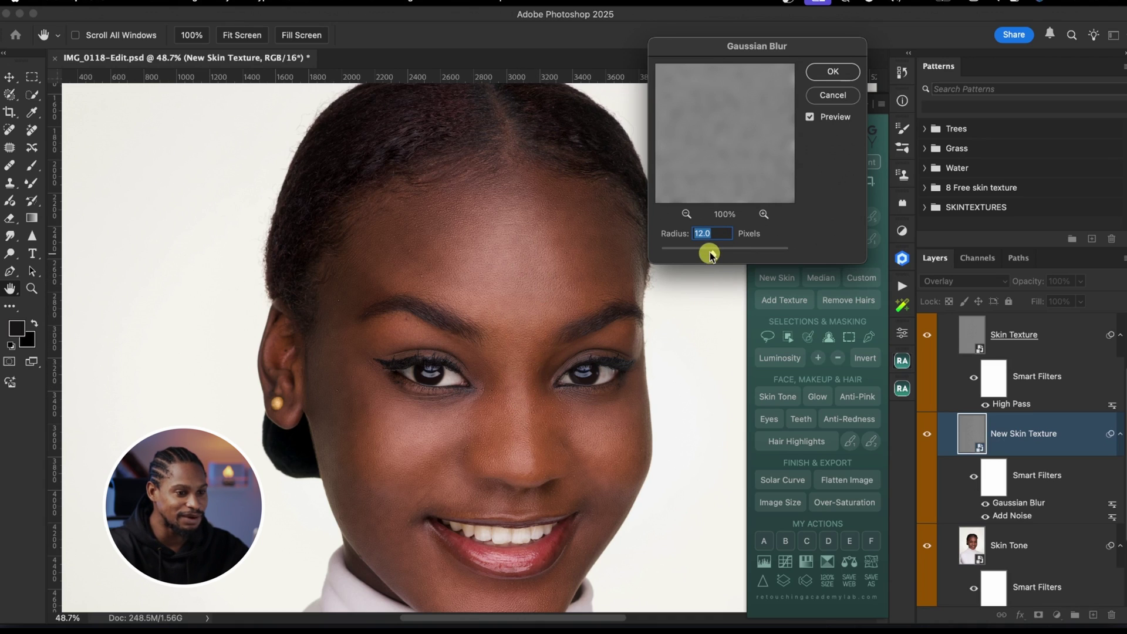
pyautogui.moveTo(702, 253); pyautogui.dragTo(699, 253)
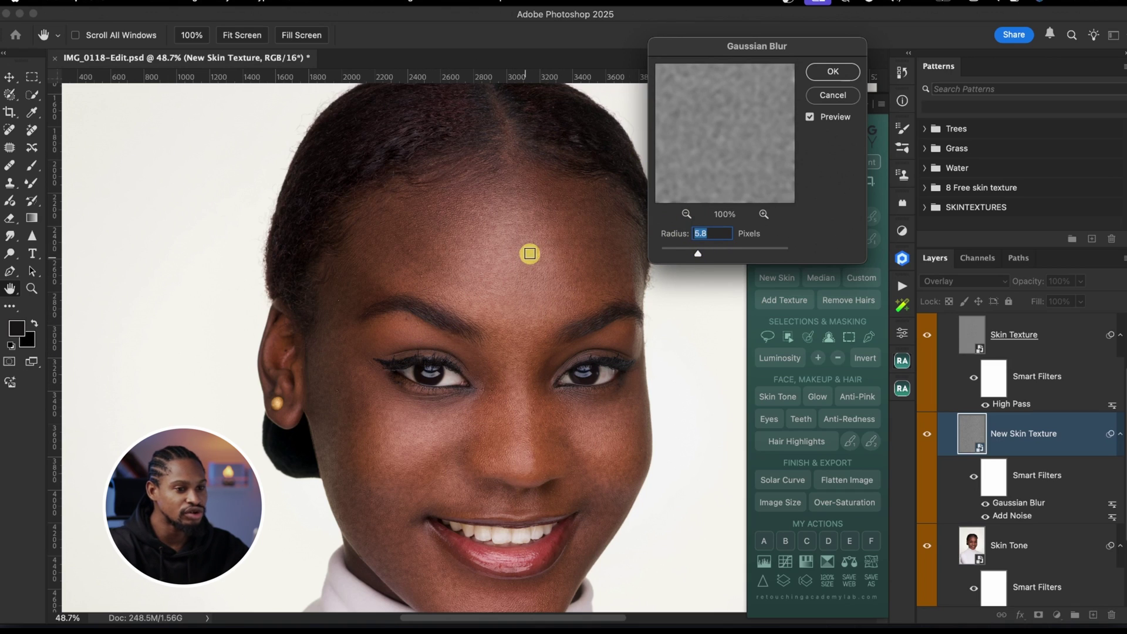
pyautogui.click(861, 70)
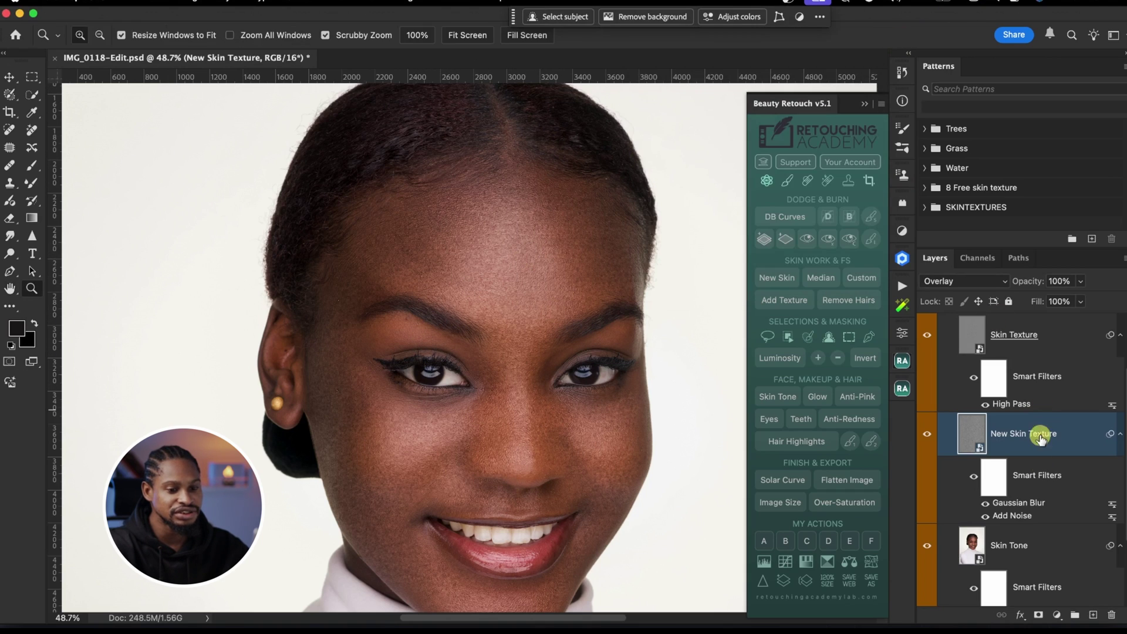
# - Set the Add Noise smart filter amount on the New Skin Texture layer to 21.27% and check the face
pyautogui.doubleClick(1011, 517)
pyautogui.moveTo(542, 322)
pyautogui.mouseDown()
pyautogui.moveTo(518, 317)
pyautogui.moveTo(584, 299)
pyautogui.moveTo(531, 320)
pyautogui.mouseUp()
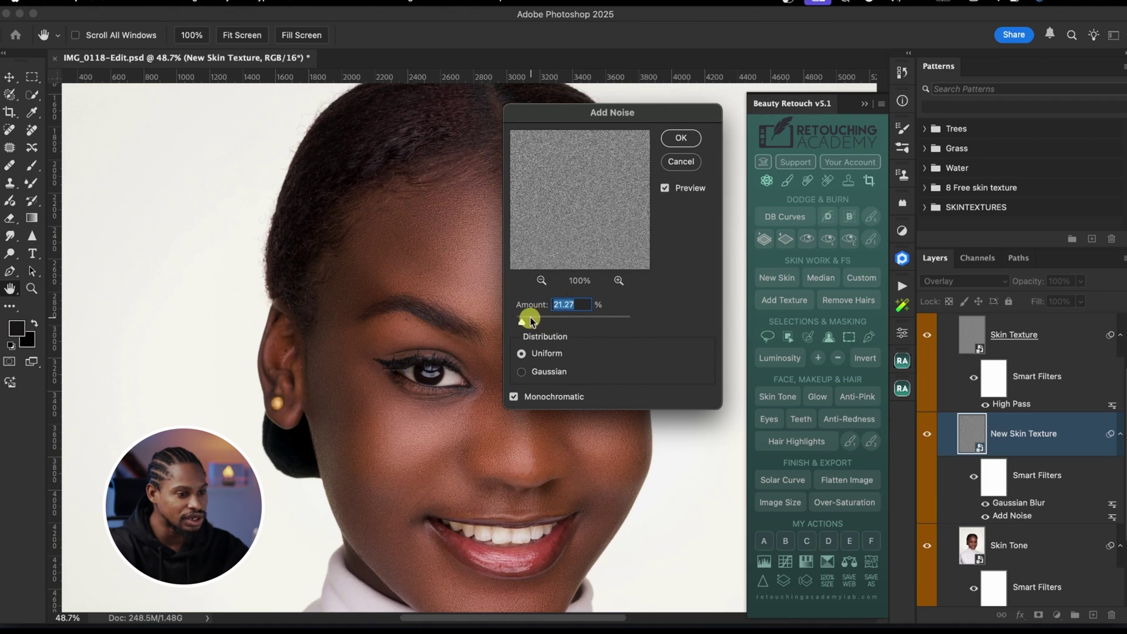
pyautogui.press('Return')
pyautogui.press('z')
pyautogui.moveTo(510, 376); pyautogui.dragTo(526, 349)
pyautogui.scroll(-2, 526, 413)
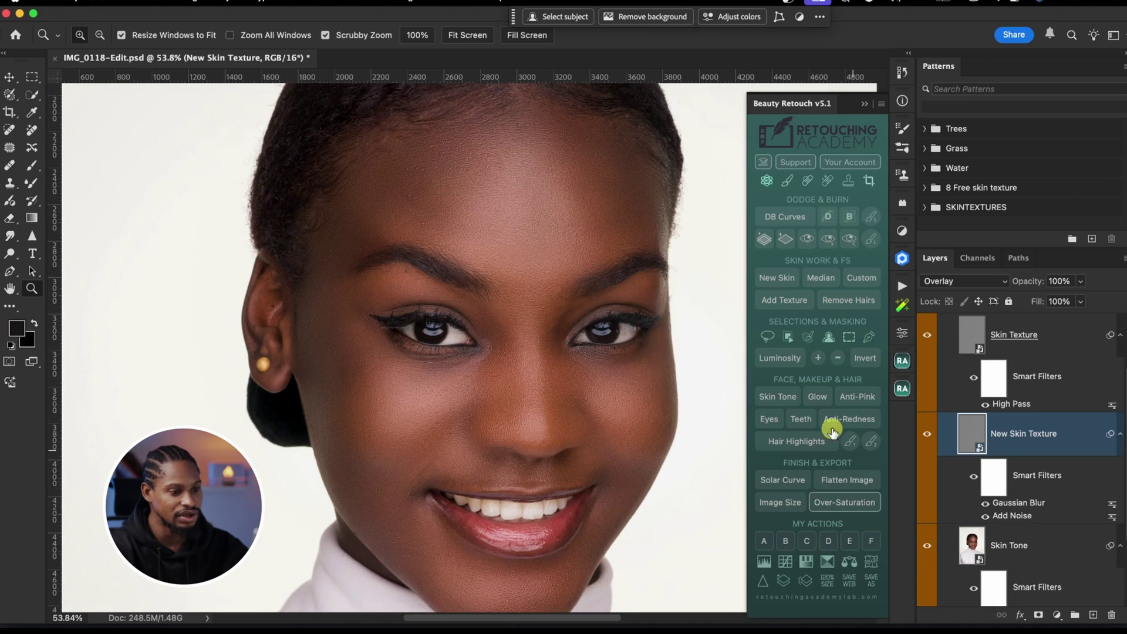
# - Set the New Skin Texture layer's Gaussian Blur radius to 2.6 pixels and compare the face with the New Skin group hidden and shown
pyautogui.doubleClick(1024, 504)
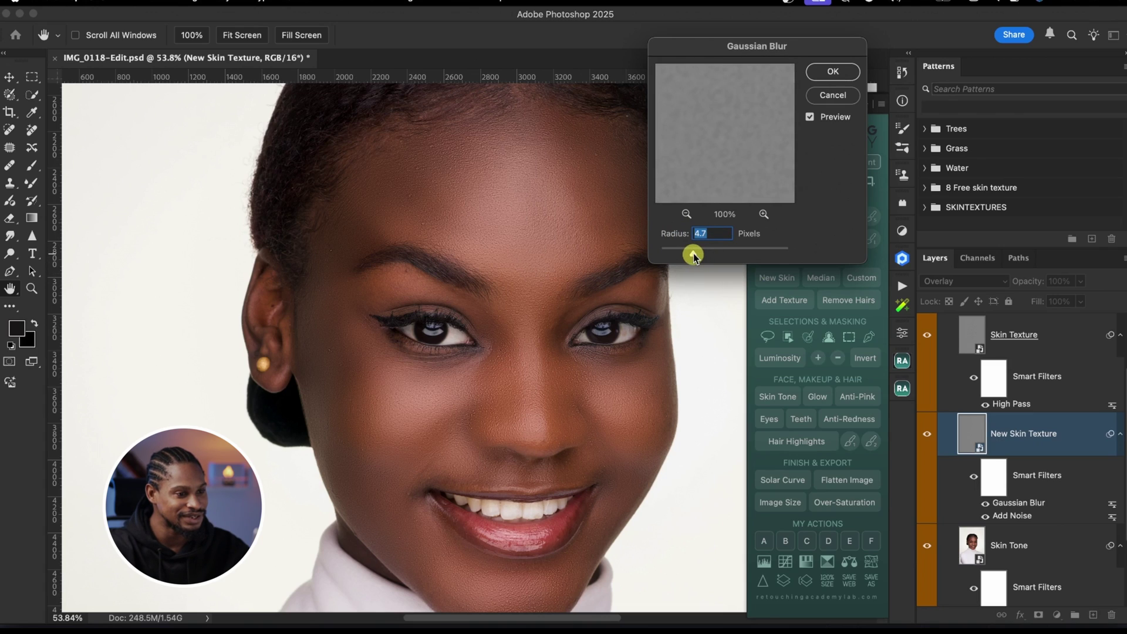
pyautogui.moveTo(684, 252); pyautogui.dragTo(681, 252)
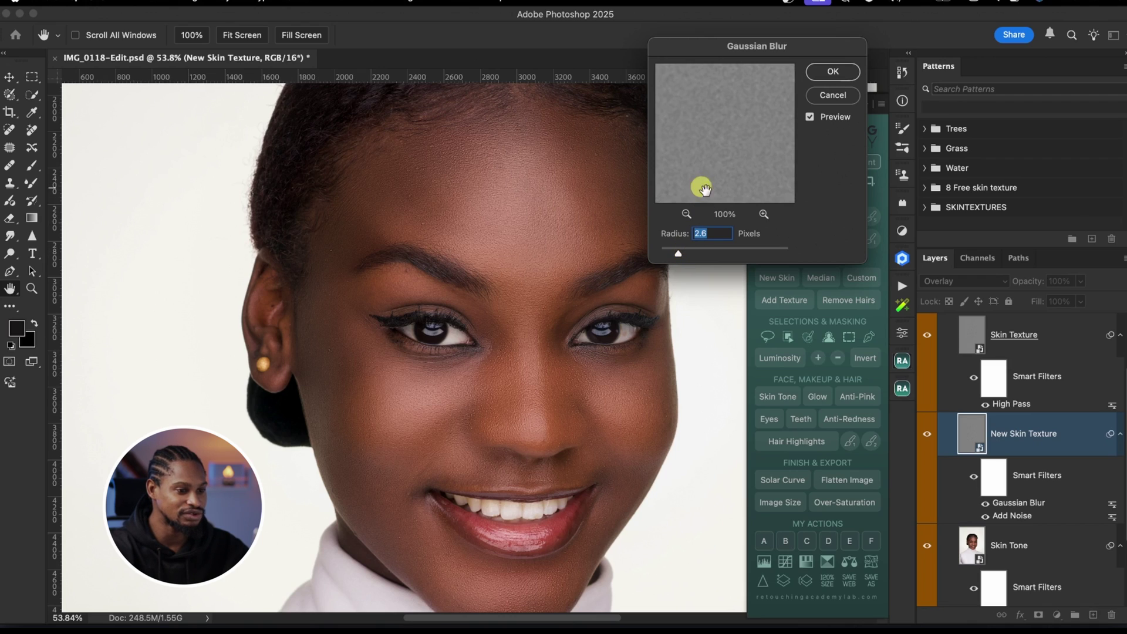
pyautogui.click(829, 73)
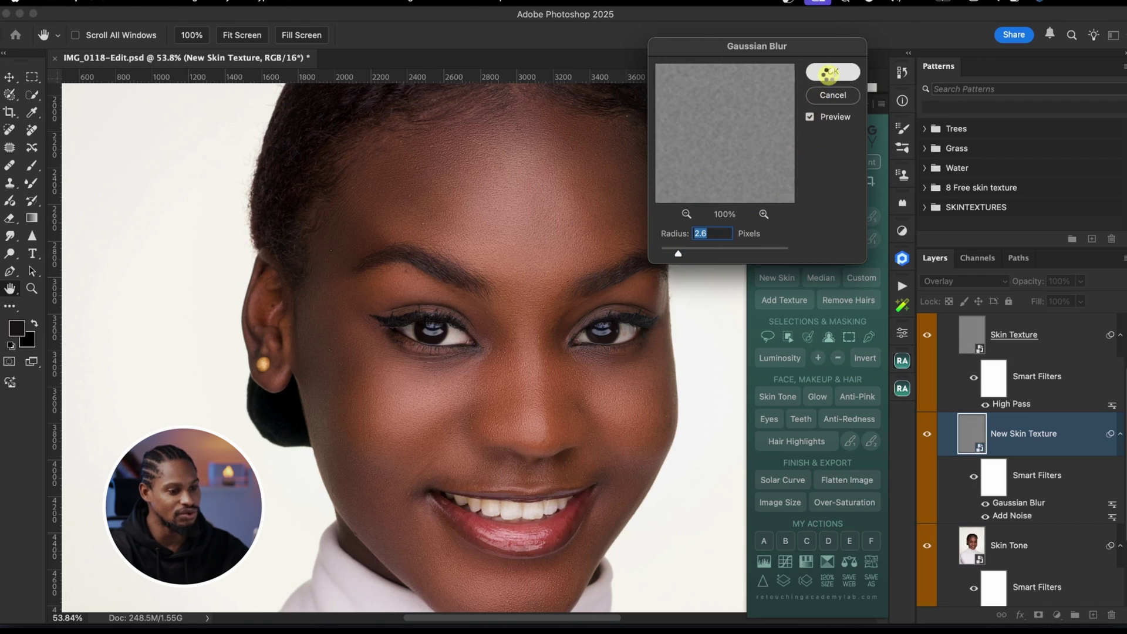
pyautogui.click(926, 338)
pyautogui.click(926, 338)
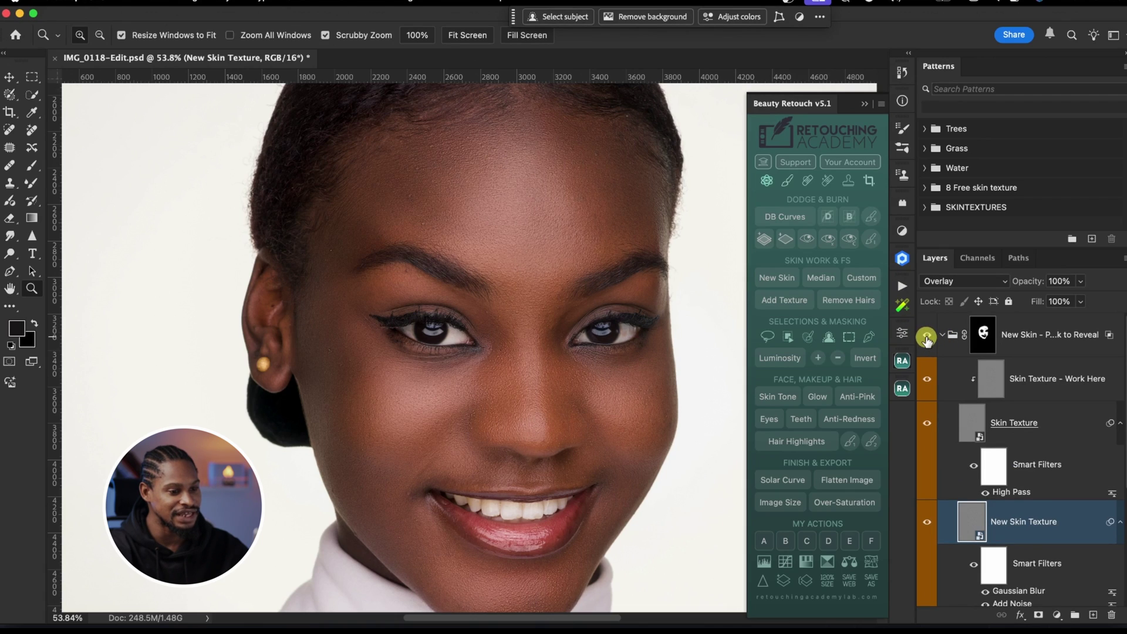
# - Try a radius of 1 pixel for the Skin Tone layer's Median smart filter, previewing it on the forehead
pyautogui.scroll(-2, 926, 337)
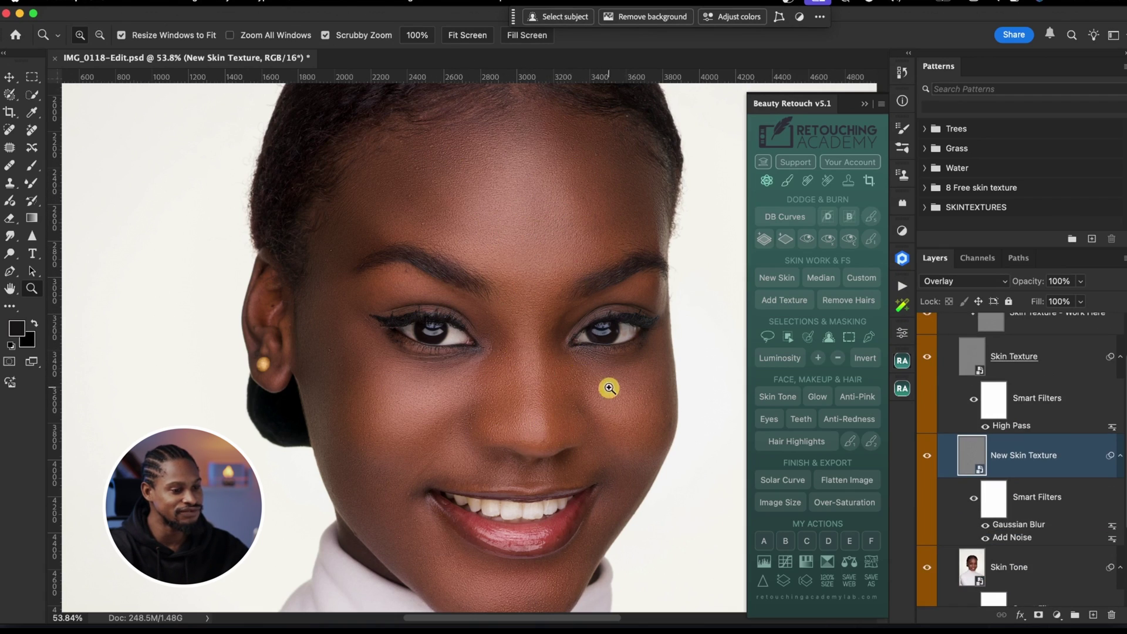
pyautogui.scroll(-3, 1010, 492)
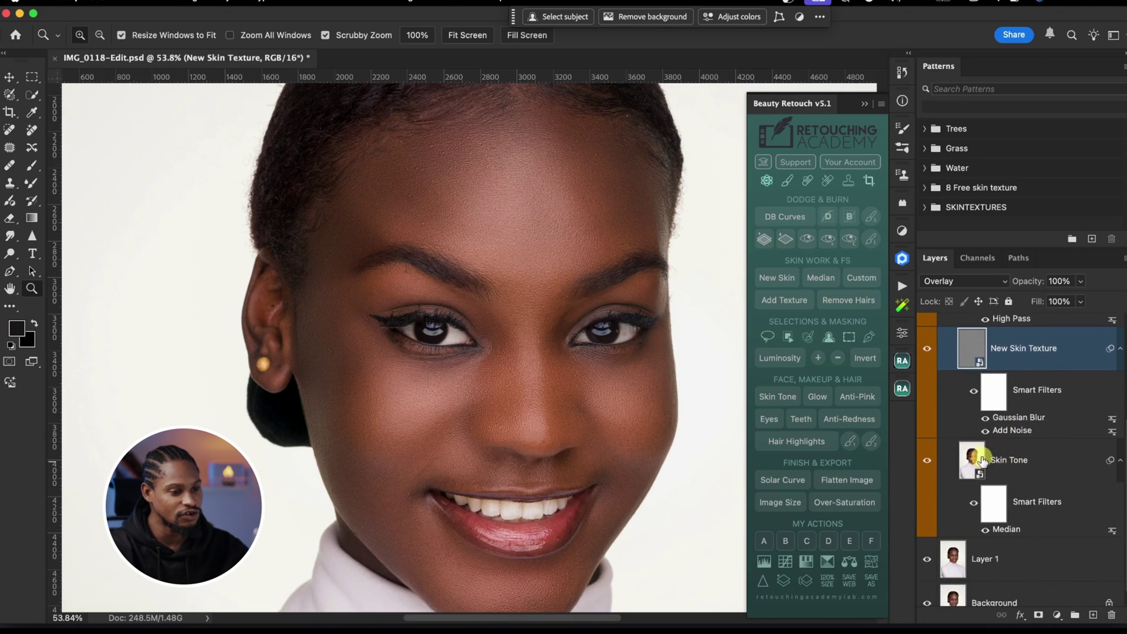
pyautogui.doubleClick(1006, 529)
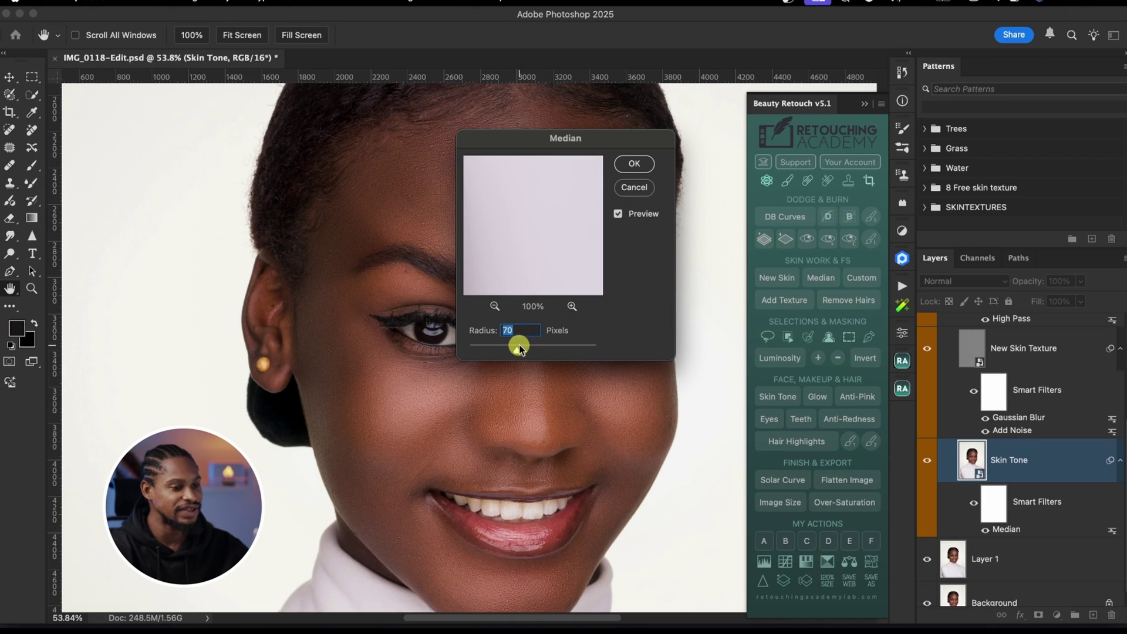
pyautogui.click(420, 242)
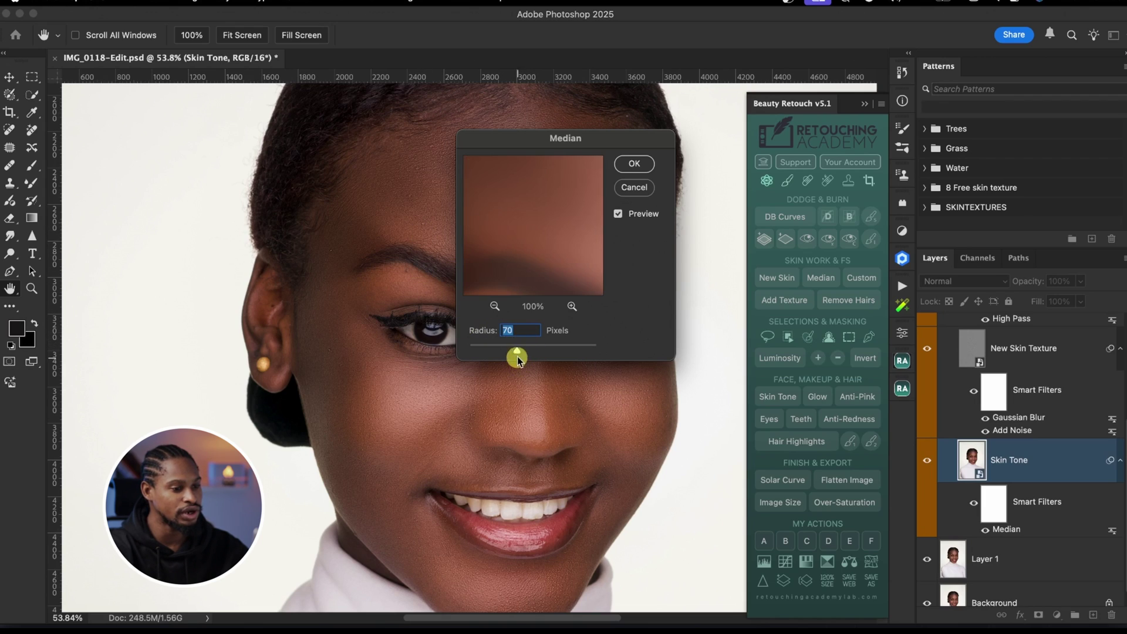
pyautogui.moveTo(513, 348); pyautogui.dragTo(395, 348)
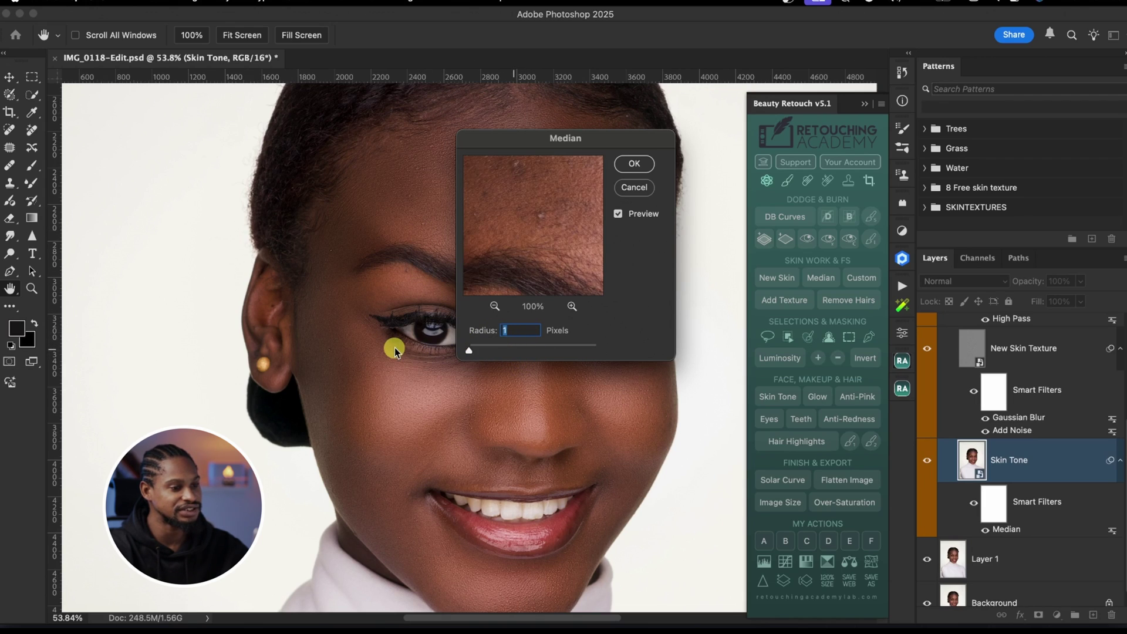
pyautogui.click(546, 156)
pyautogui.moveTo(552, 144); pyautogui.dragTo(664, 181)
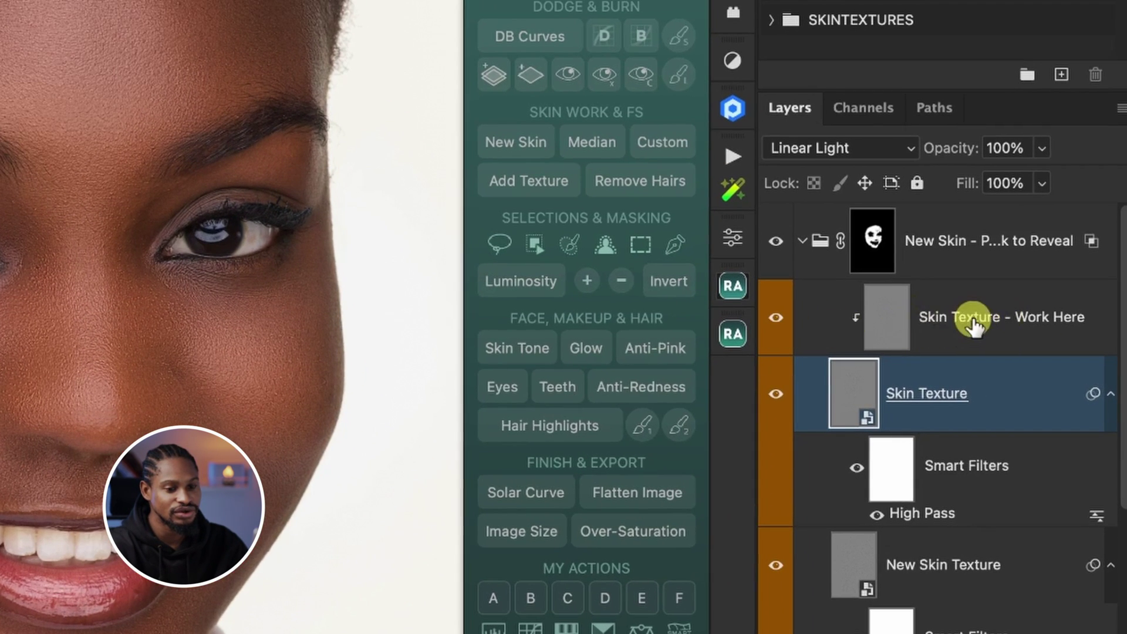
# - Hide the Skin Texture - Work Here layer and set the Skin Texture layer's High Pass radius to 6.0 pixels
pyautogui.click(942, 338)
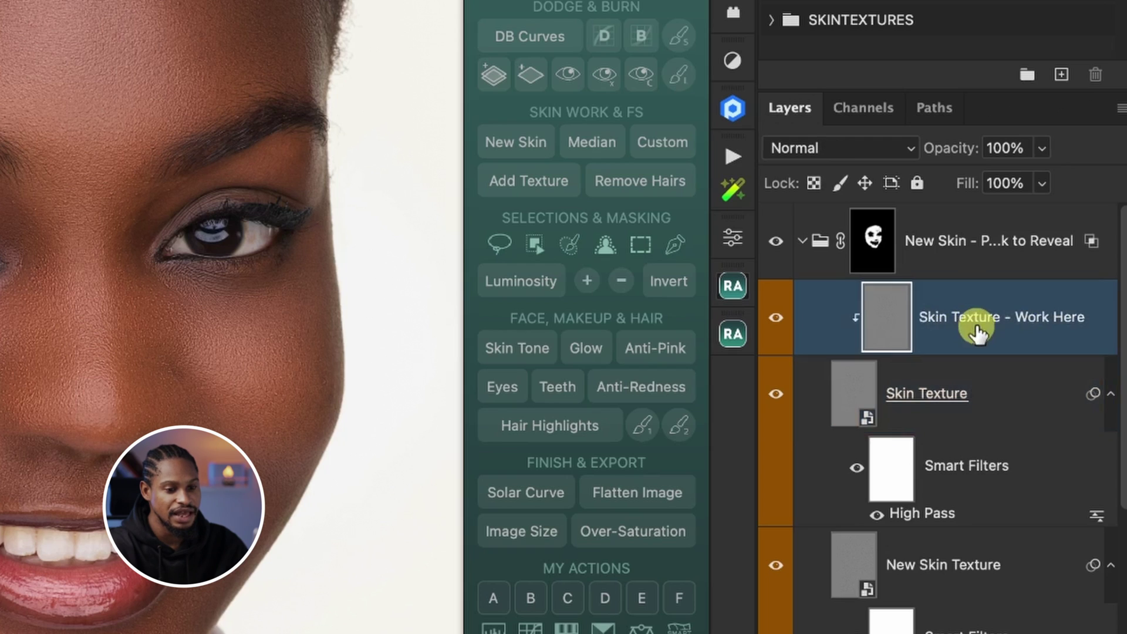
pyautogui.click(775, 318)
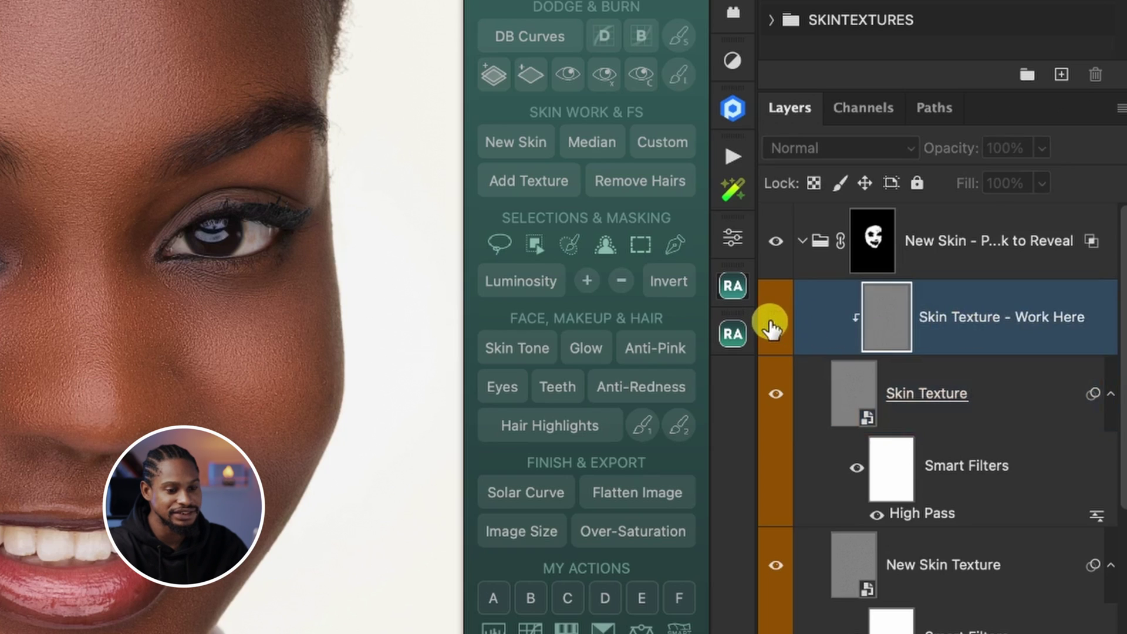
pyautogui.click(858, 404)
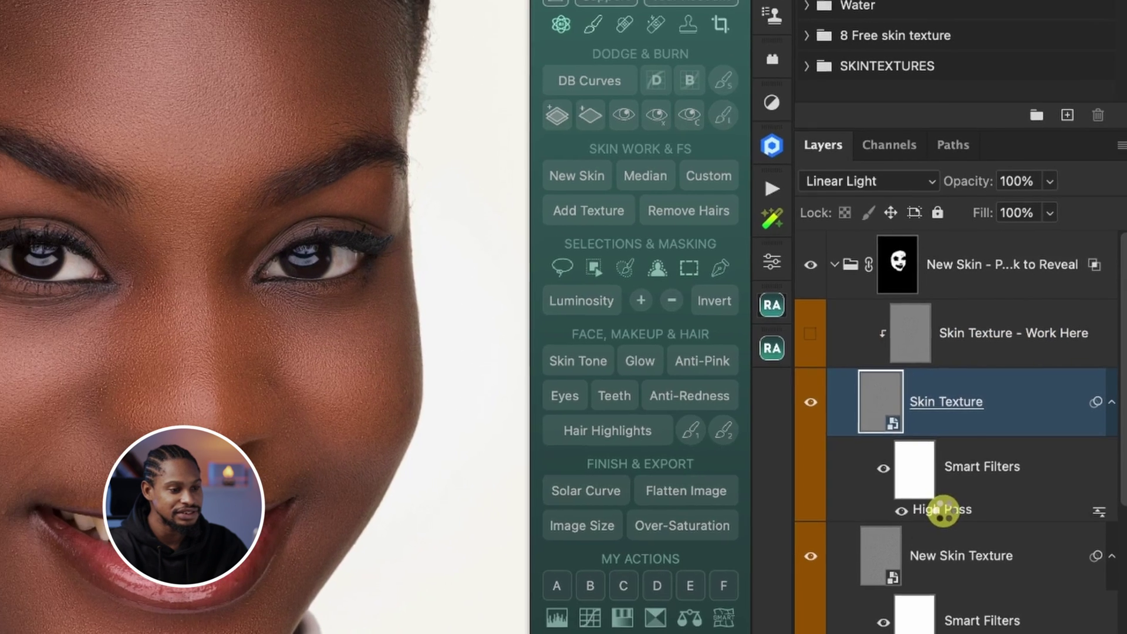
pyautogui.doubleClick(923, 514)
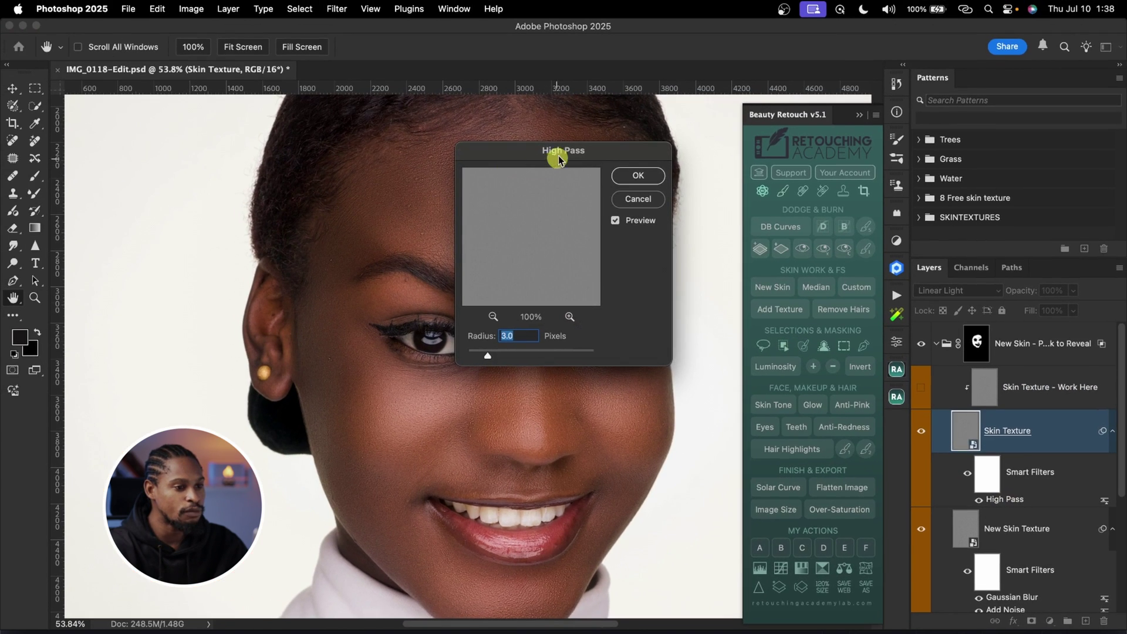
pyautogui.moveTo(559, 159); pyautogui.dragTo(656, 160)
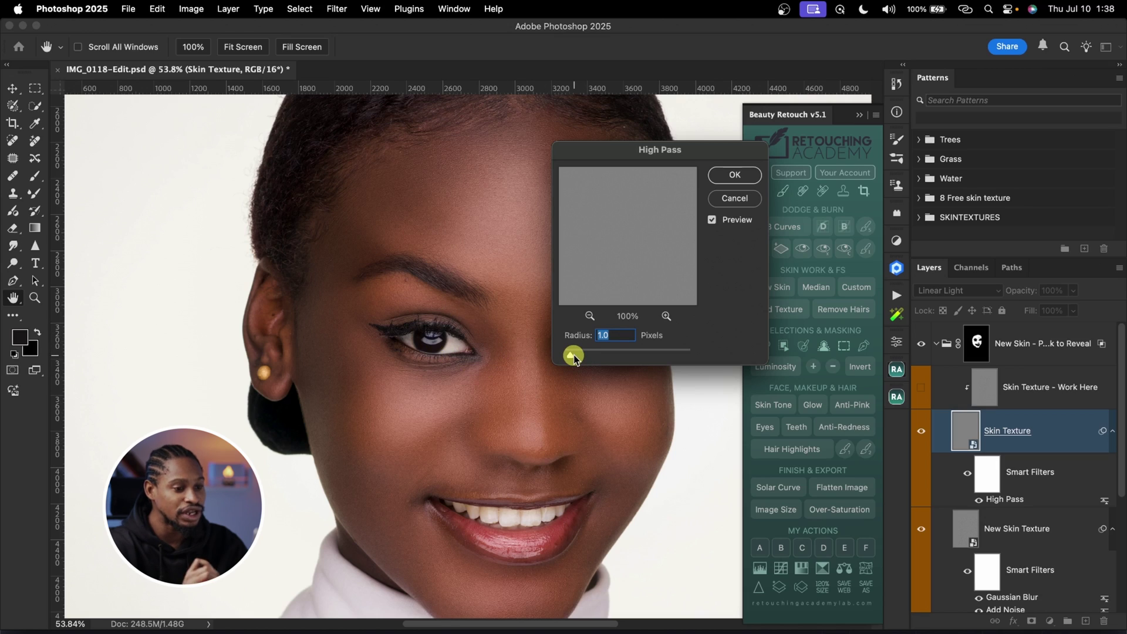
pyautogui.moveTo(575, 356); pyautogui.dragTo(603, 356)
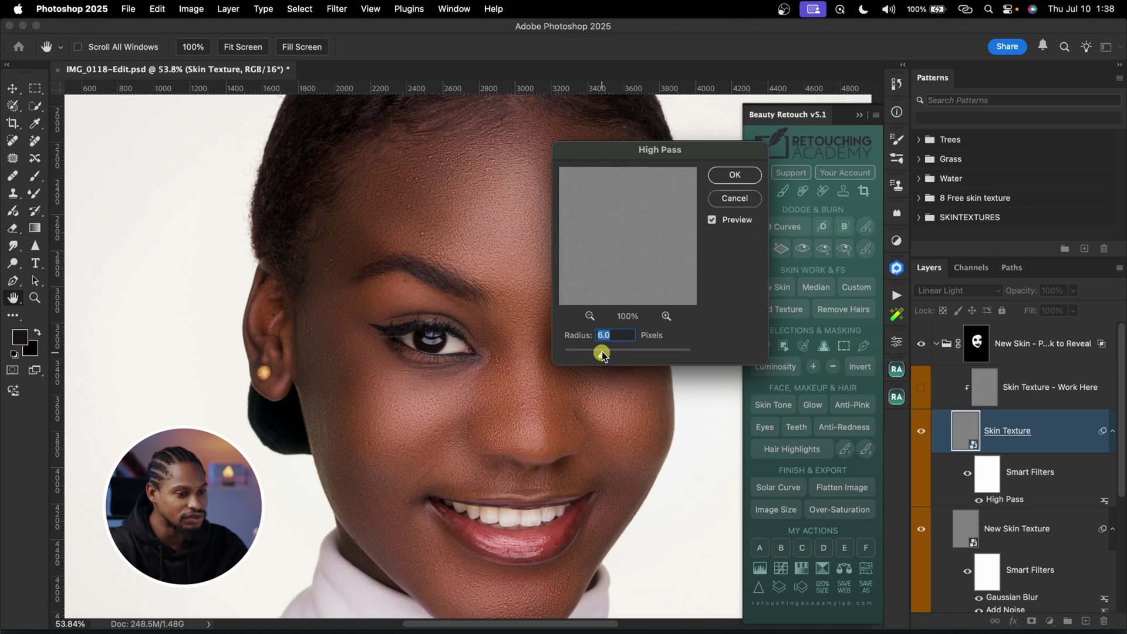
pyautogui.click(734, 176)
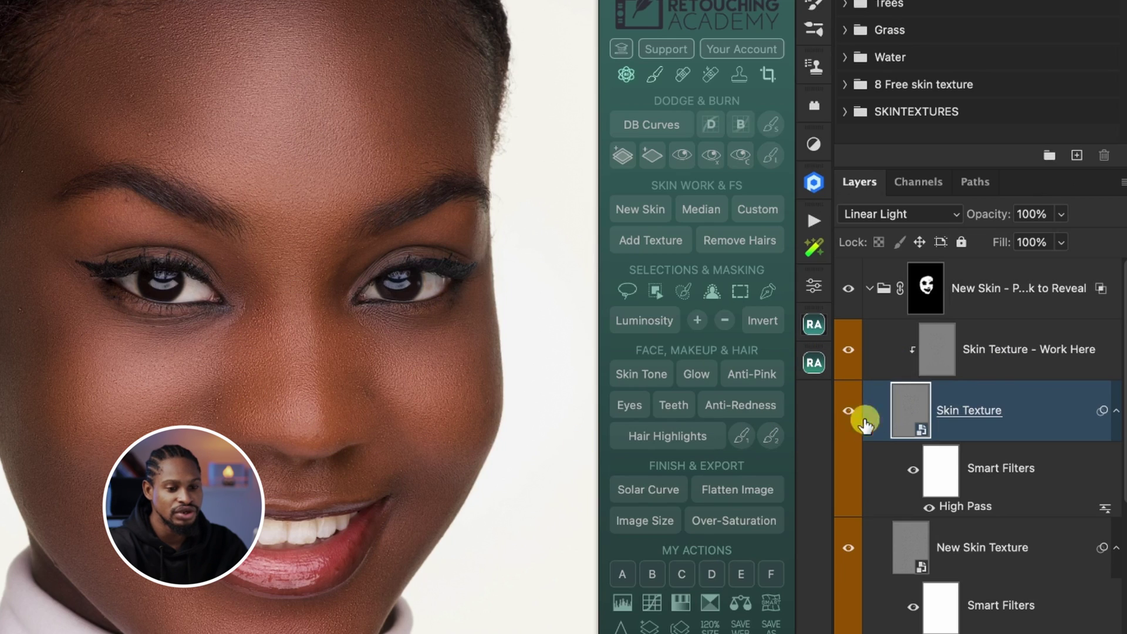
# - Set the opacity of the Skin Texture - Work Here layer to 70%, trying 0% and 100% for comparison
pyautogui.click(985, 348)
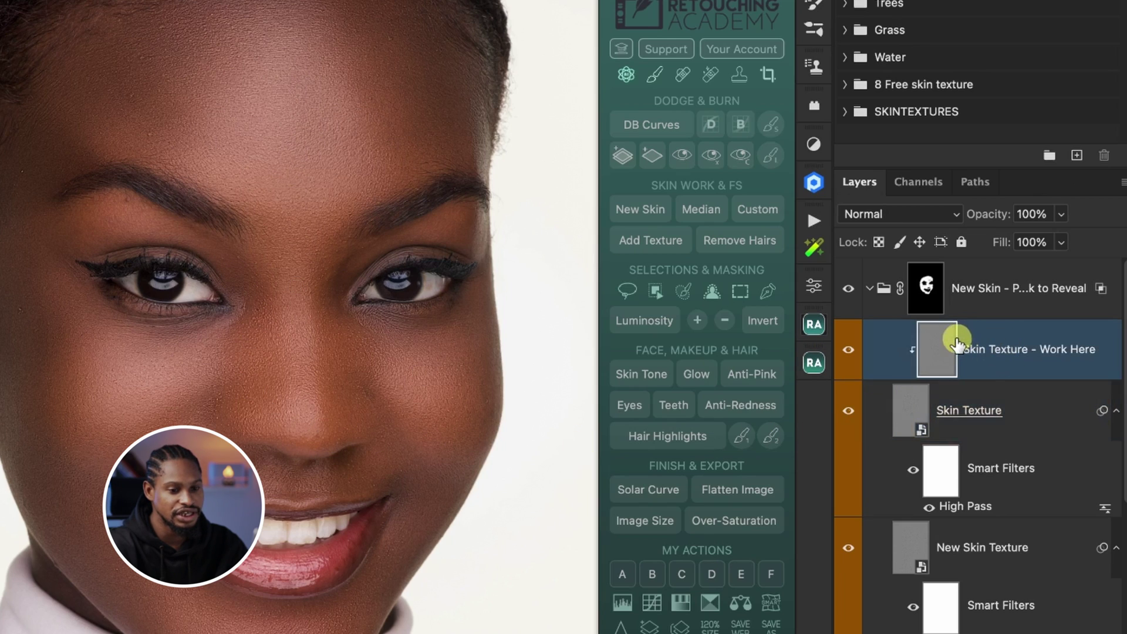
pyautogui.moveTo(998, 216)
pyautogui.mouseDown()
pyautogui.moveTo(970, 219)
pyautogui.moveTo(979, 220)
pyautogui.mouseUp()
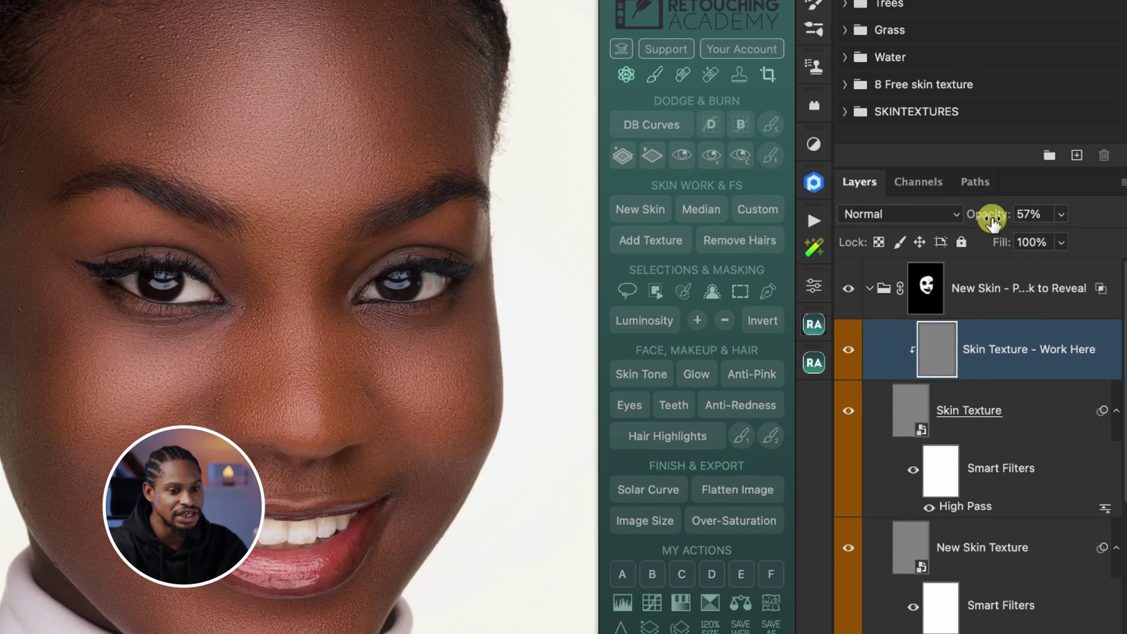
pyautogui.moveTo(992, 220); pyautogui.dragTo(838, 217)
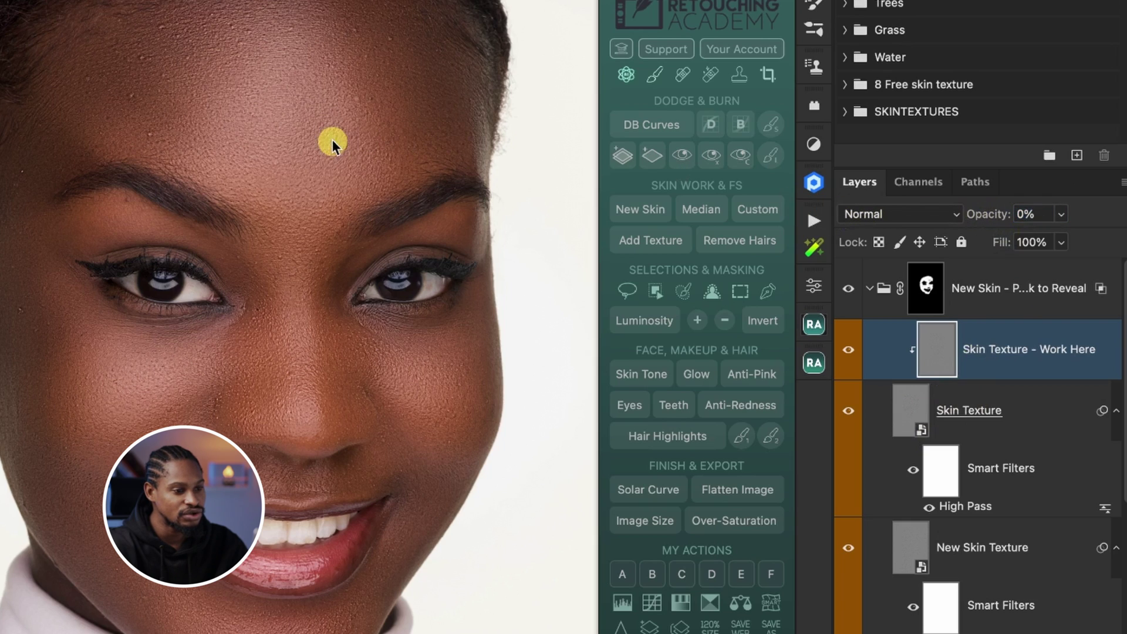
pyautogui.moveTo(980, 220); pyautogui.dragTo(1123, 219)
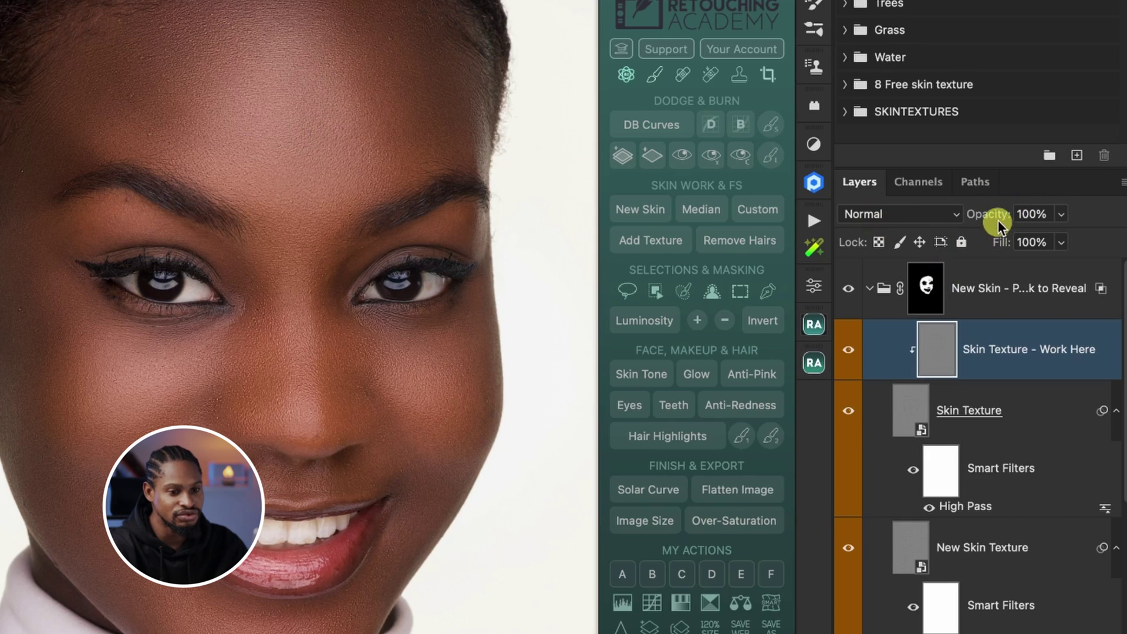
pyautogui.moveTo(1000, 219); pyautogui.dragTo(989, 222)
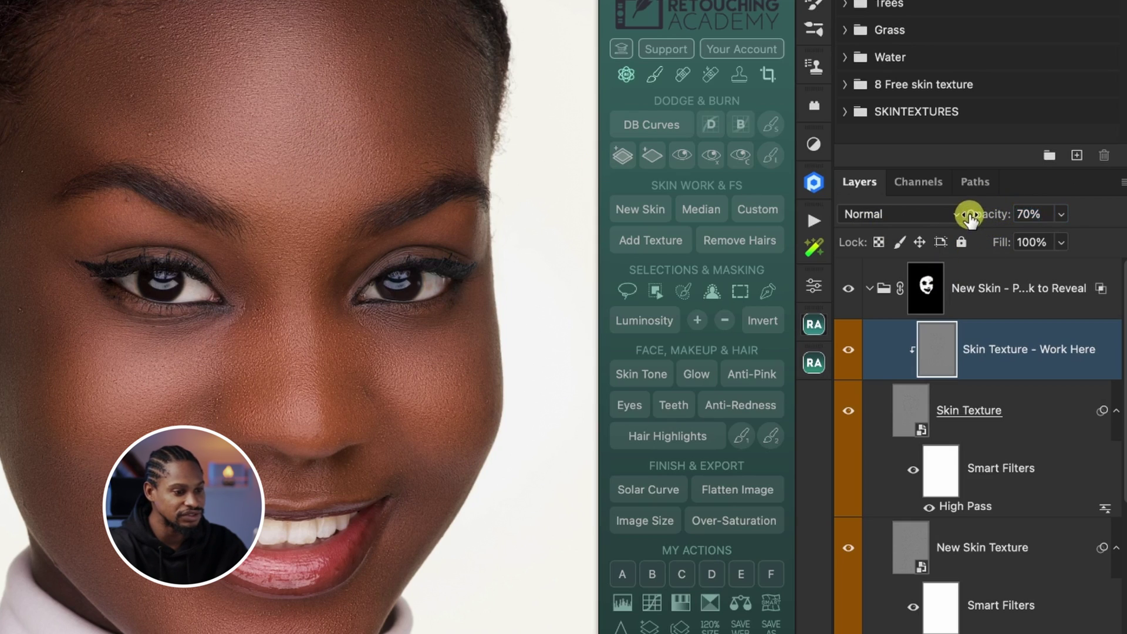
pyautogui.click(850, 294)
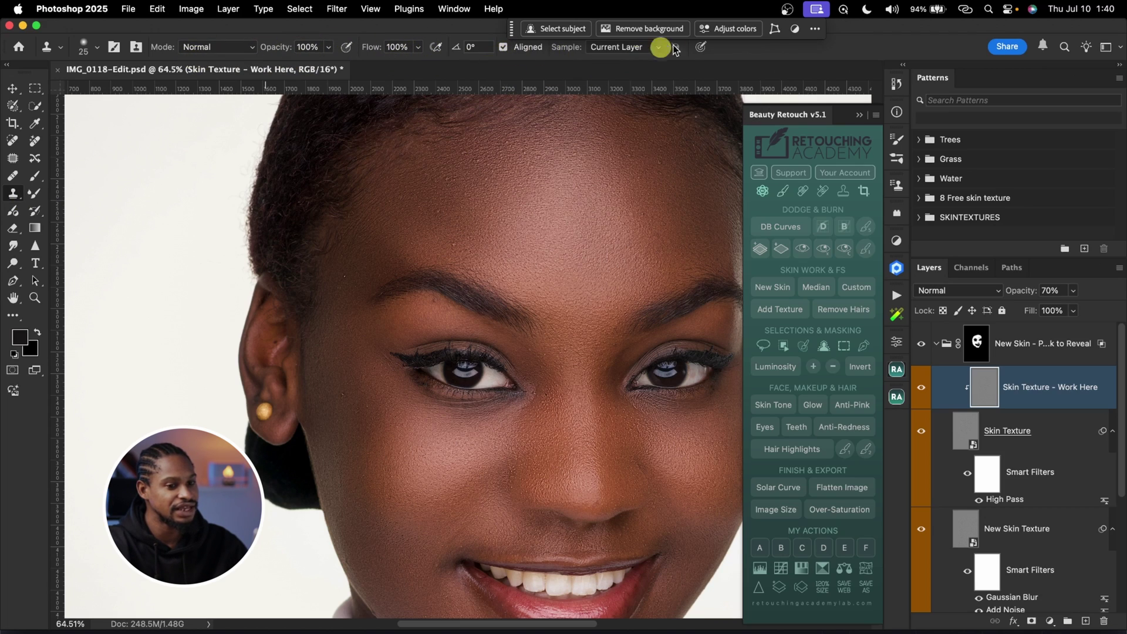
# - Set the Clone Stamp tool to sample Current & Below for working on the forehead skin above the eyebrow
pyautogui.click(625, 47)
pyautogui.click(622, 61)
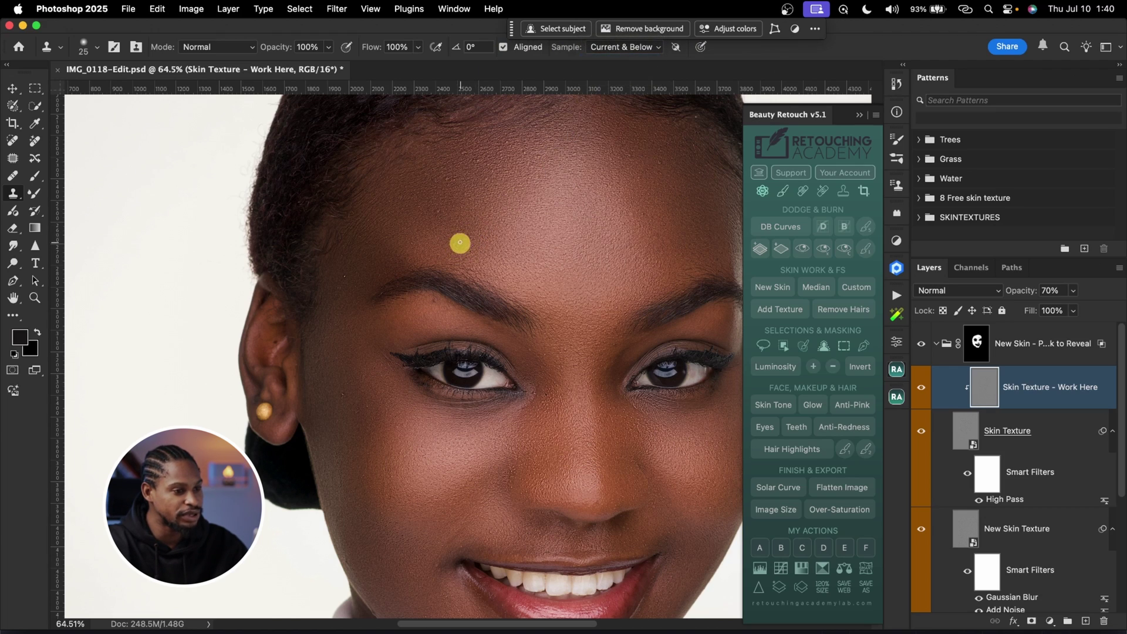
pyautogui.press('z')
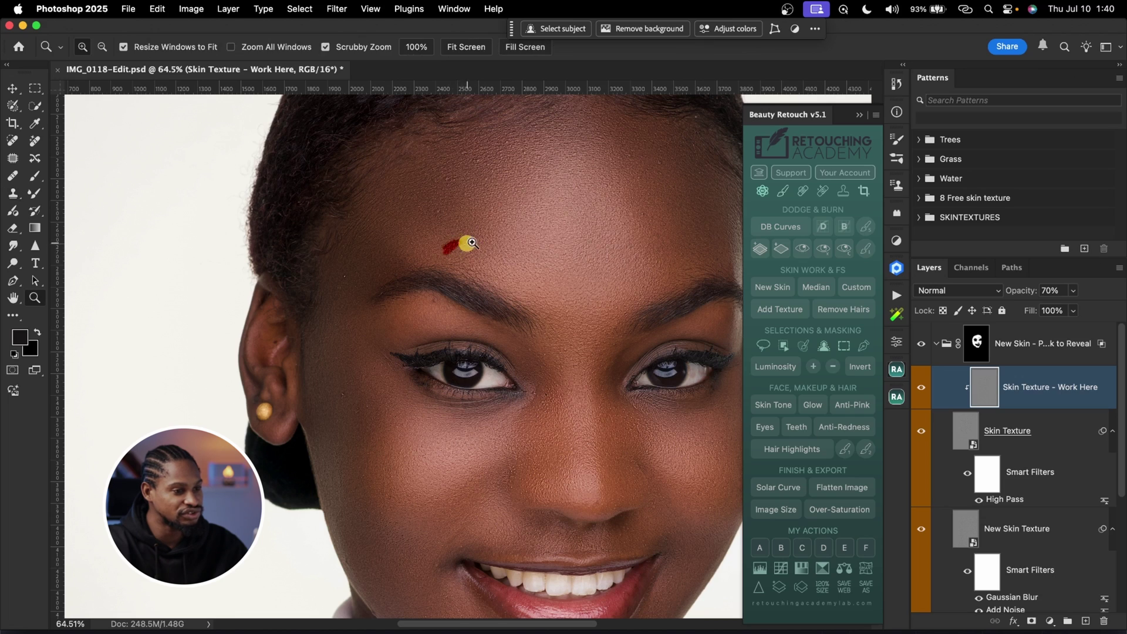
pyautogui.click(449, 250)
pyautogui.press('s')
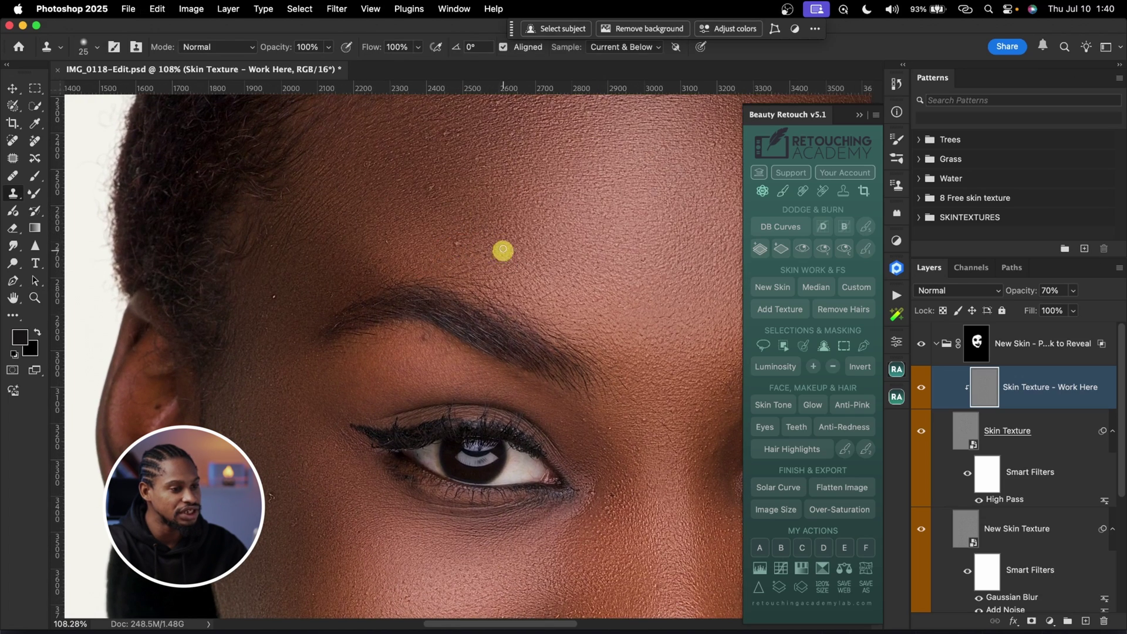
# - Set the Clone Stamp to sample the Current Layer and clean the temple texture on the Skin Texture - Work Here layer
pyautogui.click(624, 51)
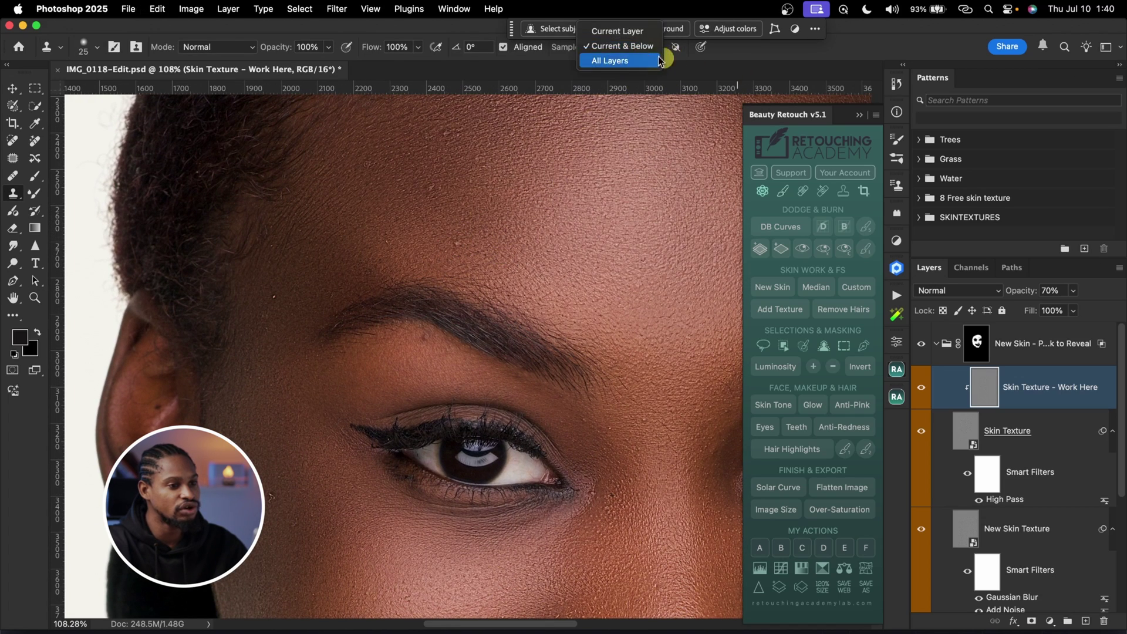
pyautogui.click(617, 33)
pyautogui.press('z')
pyautogui.moveTo(481, 265); pyautogui.dragTo(463, 239)
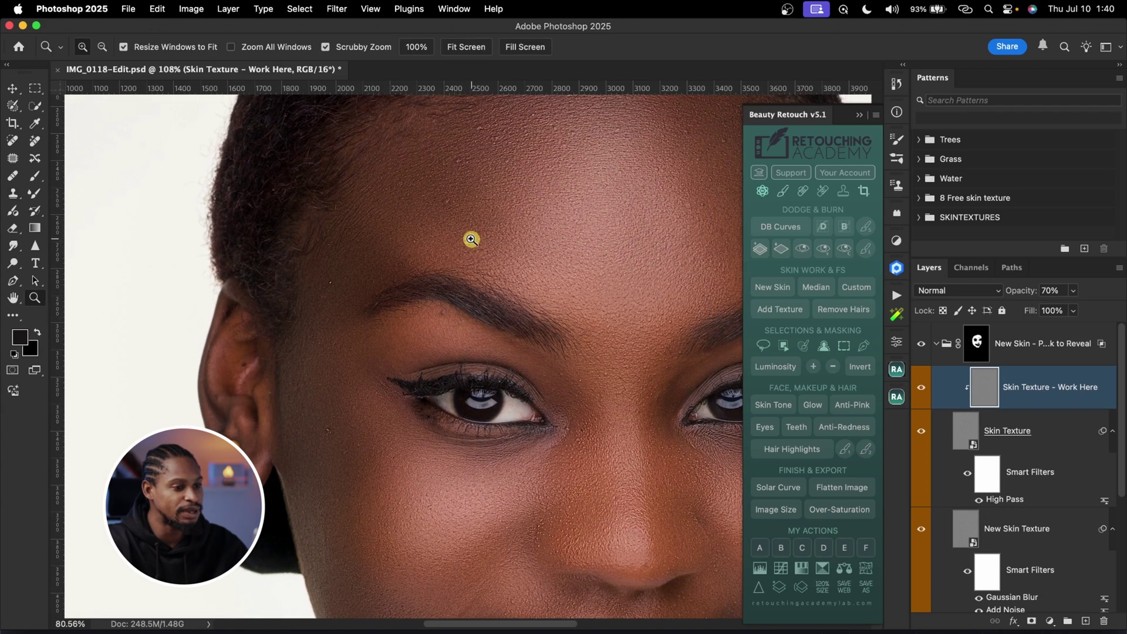
pyautogui.press('s')
pyautogui.click(980, 400)
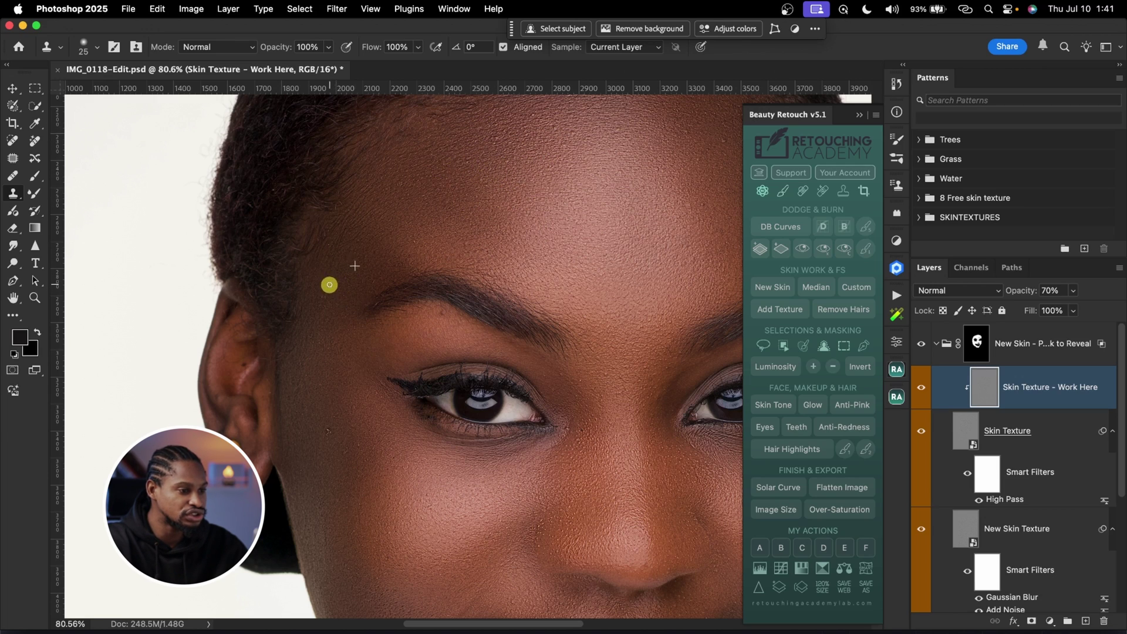
pyautogui.scroll(-5, 376, 258)
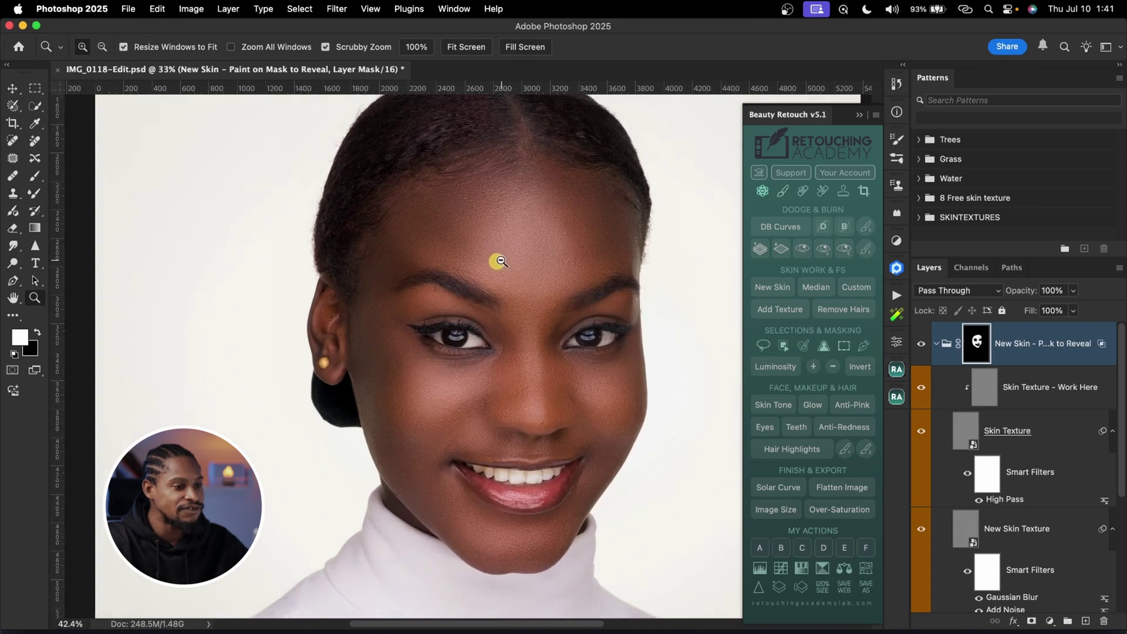
pyautogui.scroll(3, 496, 260)
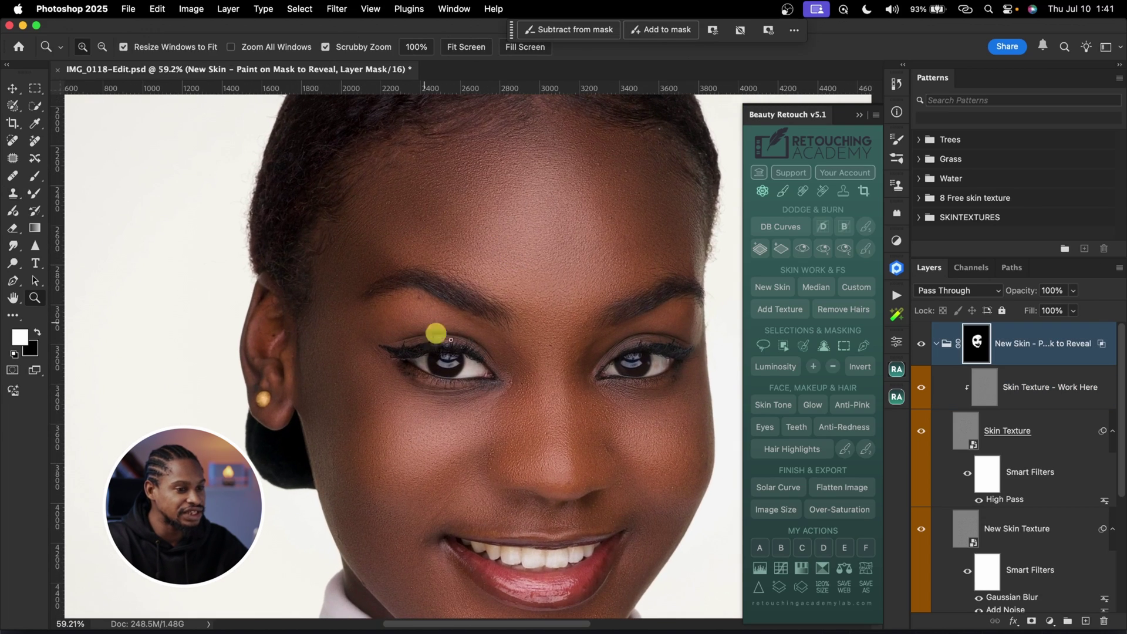
pyautogui.scroll(-3, 572, 251)
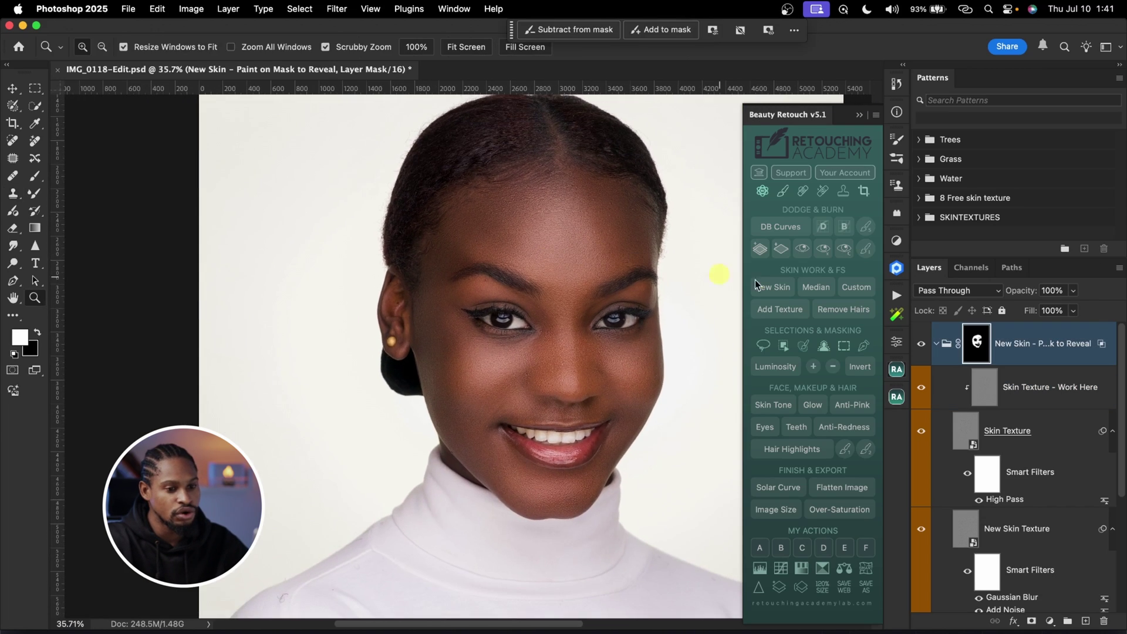
# - Collapse the New Skin group, add an empty layer above it, and set the Clone Stamp to sample Current & Below
pyautogui.click(939, 348)
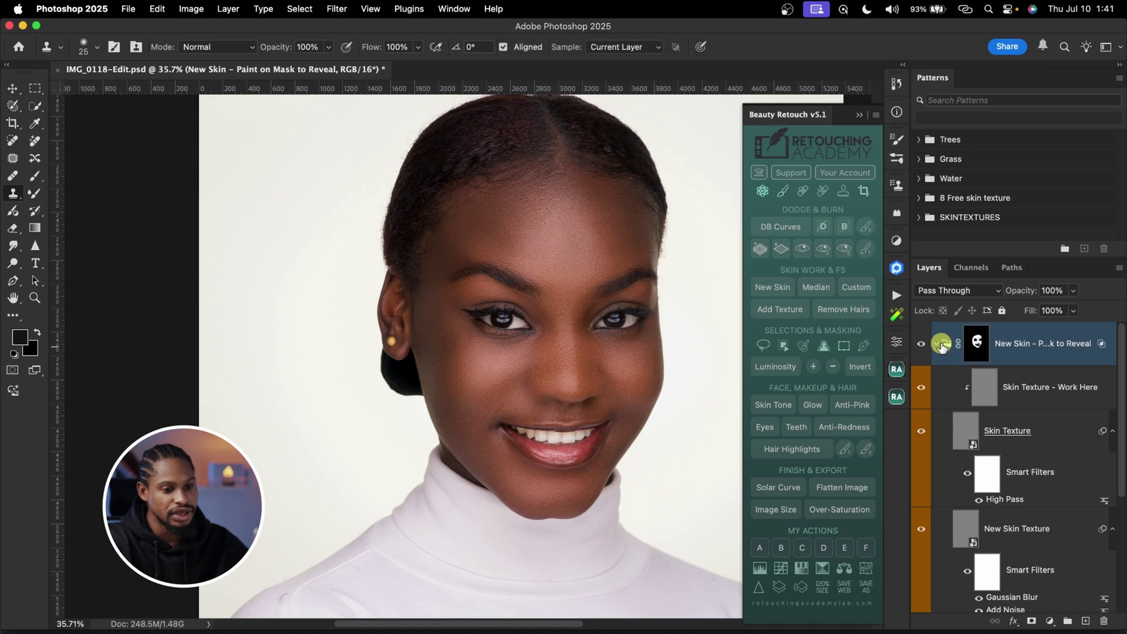
pyautogui.click(934, 351)
pyautogui.click(1085, 621)
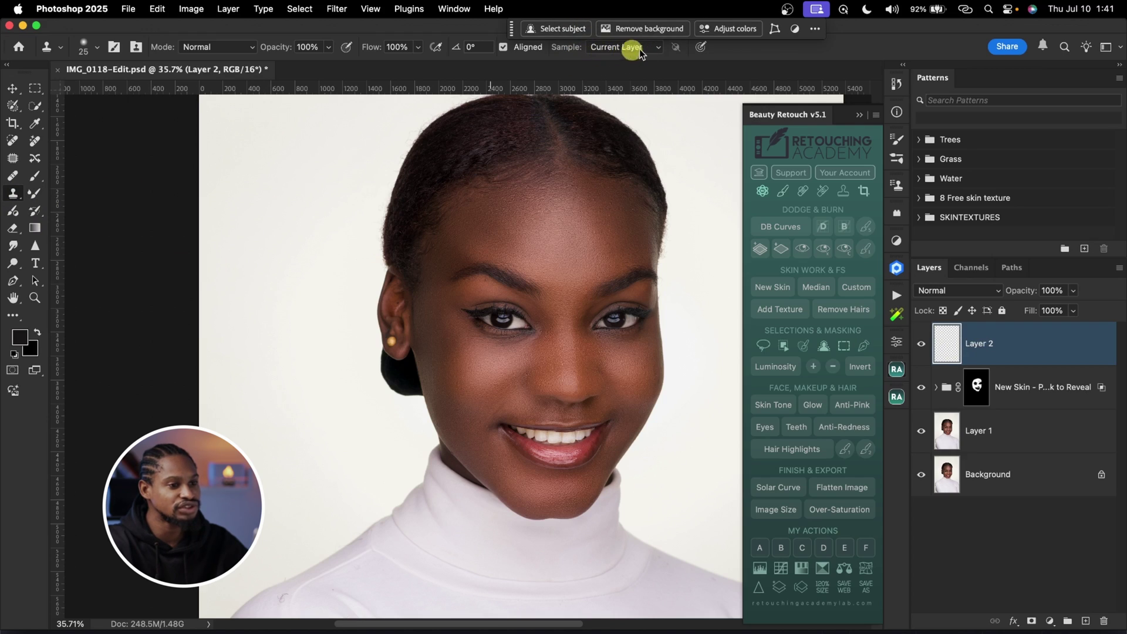
pyautogui.click(621, 47)
pyautogui.click(620, 61)
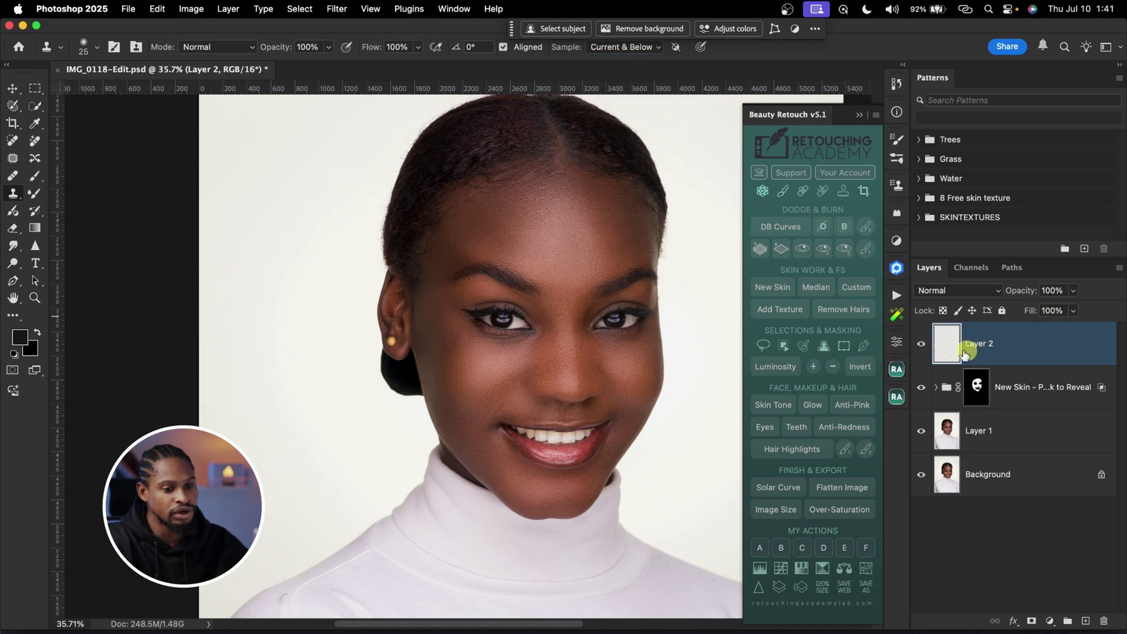
# - Try cloning clean skin over blemishes around the upper cheek beside the eye on the new empty layer
pyautogui.press('z')
pyautogui.moveTo(435, 277)
pyautogui.mouseDown()
pyautogui.moveTo(477, 259)
pyautogui.moveTo(494, 264)
pyautogui.moveTo(468, 244)
pyautogui.mouseUp()
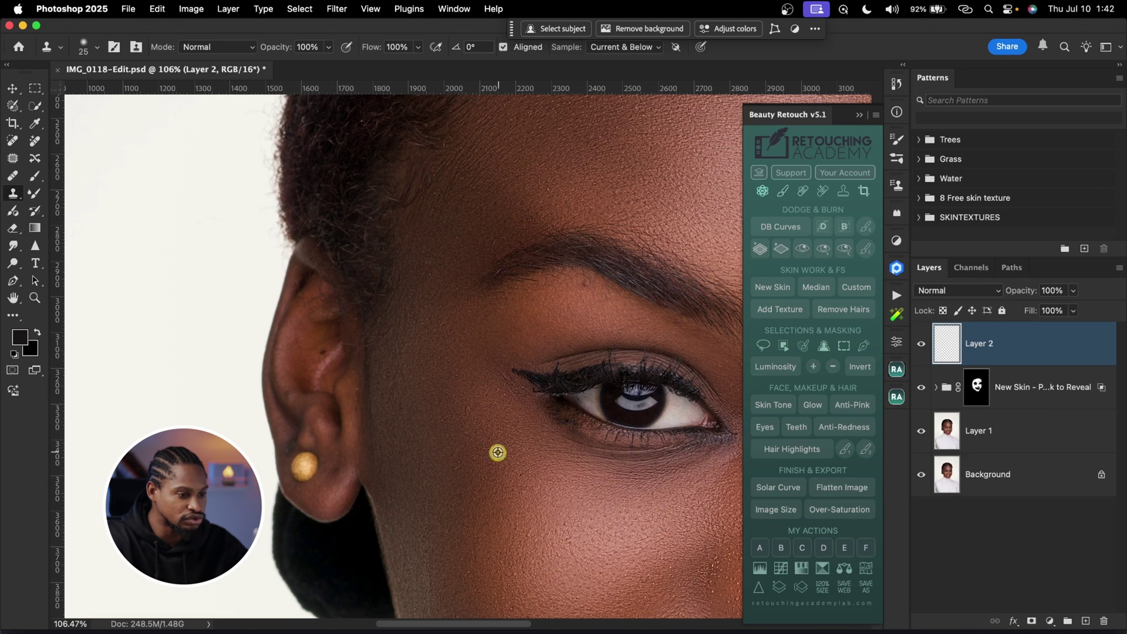
pyautogui.press('z')
pyautogui.moveTo(523, 329); pyautogui.dragTo(596, 262)
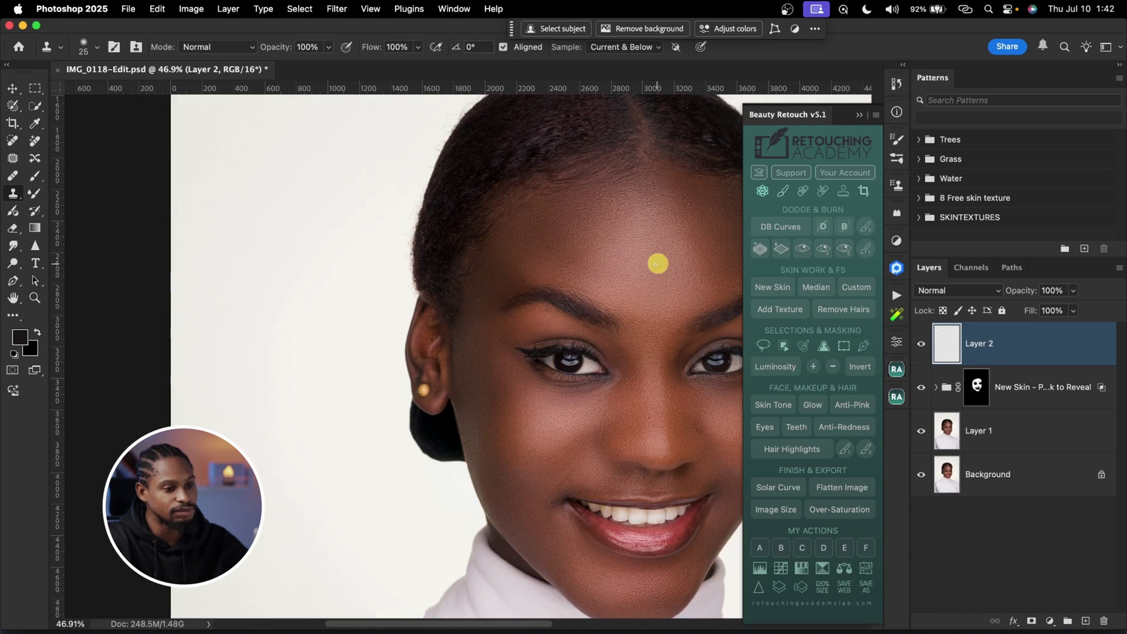
pyautogui.moveTo(613, 305); pyautogui.dragTo(587, 323)
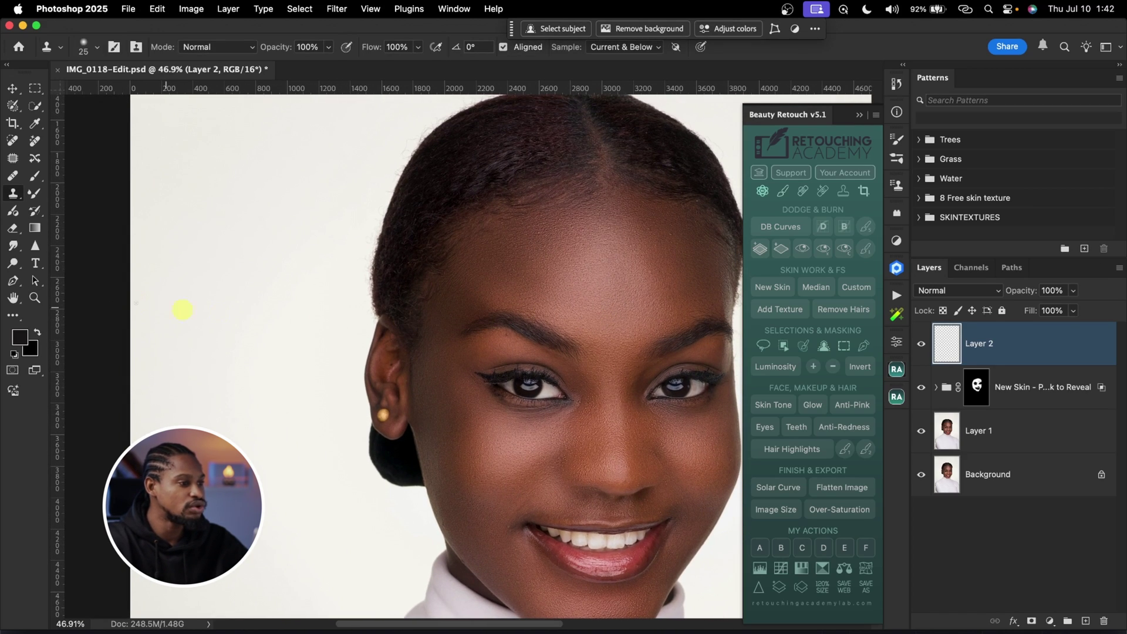
# - Try healing small blemishes on the forehead and face with a 20-pixel Content-Aware Spot Healing Brush sampling all layers
pyautogui.click(12, 141)
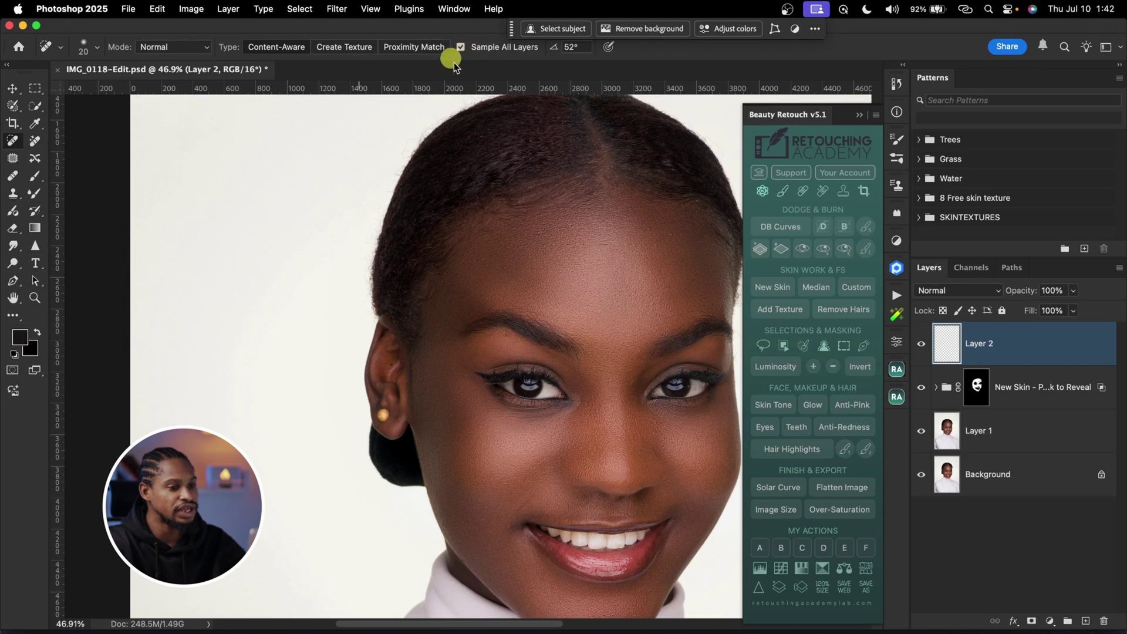
pyautogui.press('z')
pyautogui.moveTo(684, 231)
pyautogui.mouseDown()
pyautogui.moveTo(714, 219)
pyautogui.moveTo(554, 262)
pyautogui.moveTo(624, 274)
pyautogui.mouseUp()
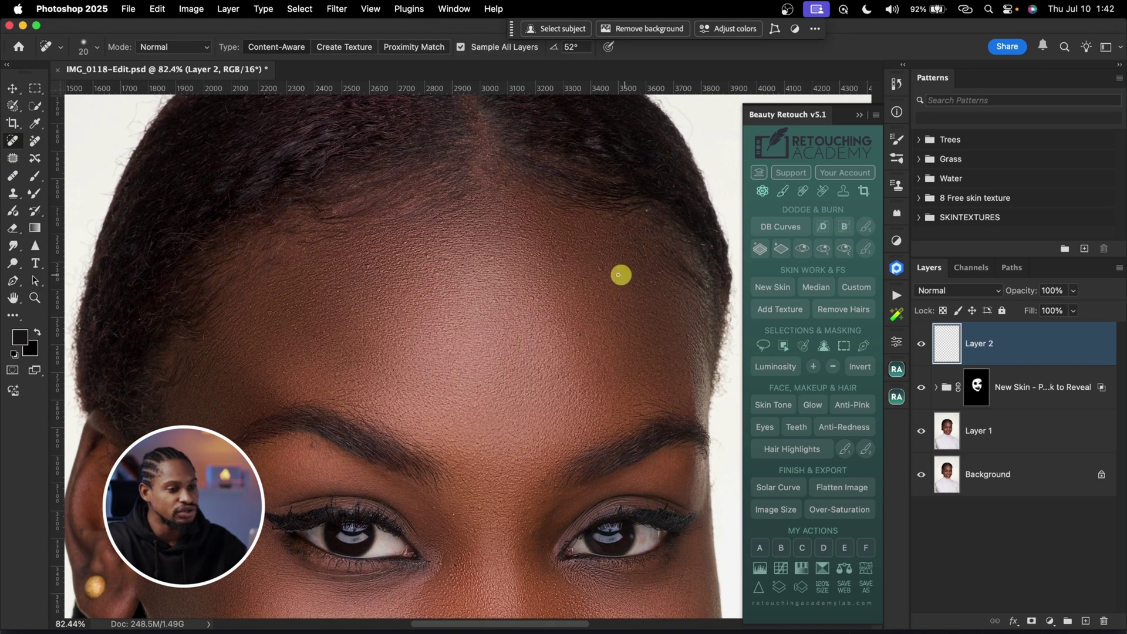
pyautogui.press(']')
pyautogui.press(']')
pyautogui.press(']')
pyautogui.press('[')
pyautogui.moveTo(581, 325); pyautogui.dragTo(564, 347)
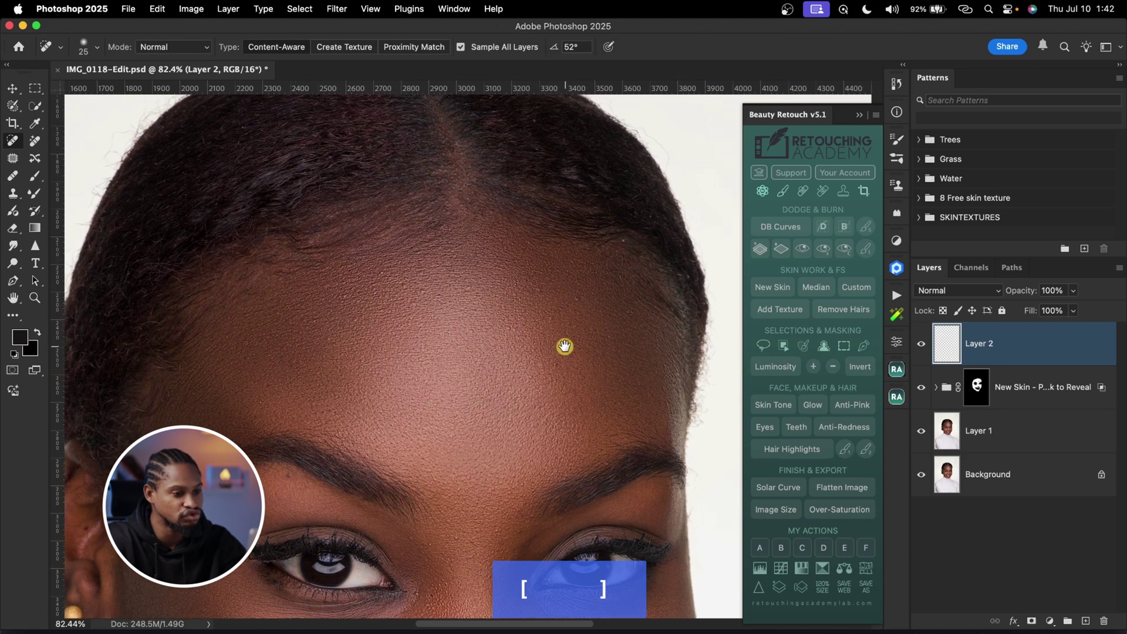
pyautogui.press('[')
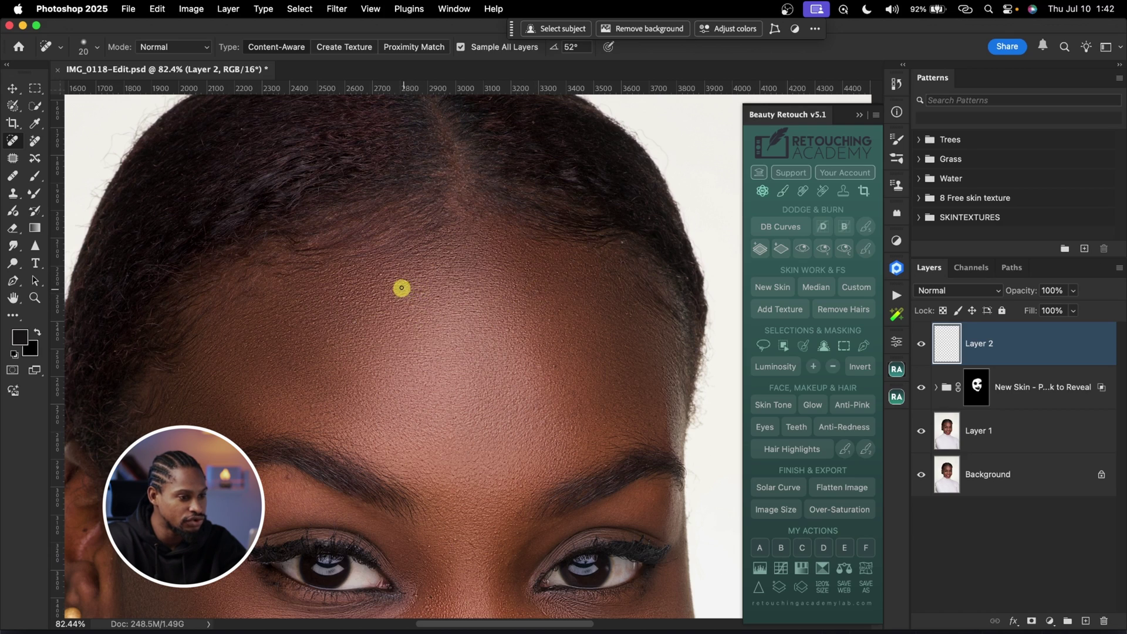
pyautogui.scroll(-5, 457, 364)
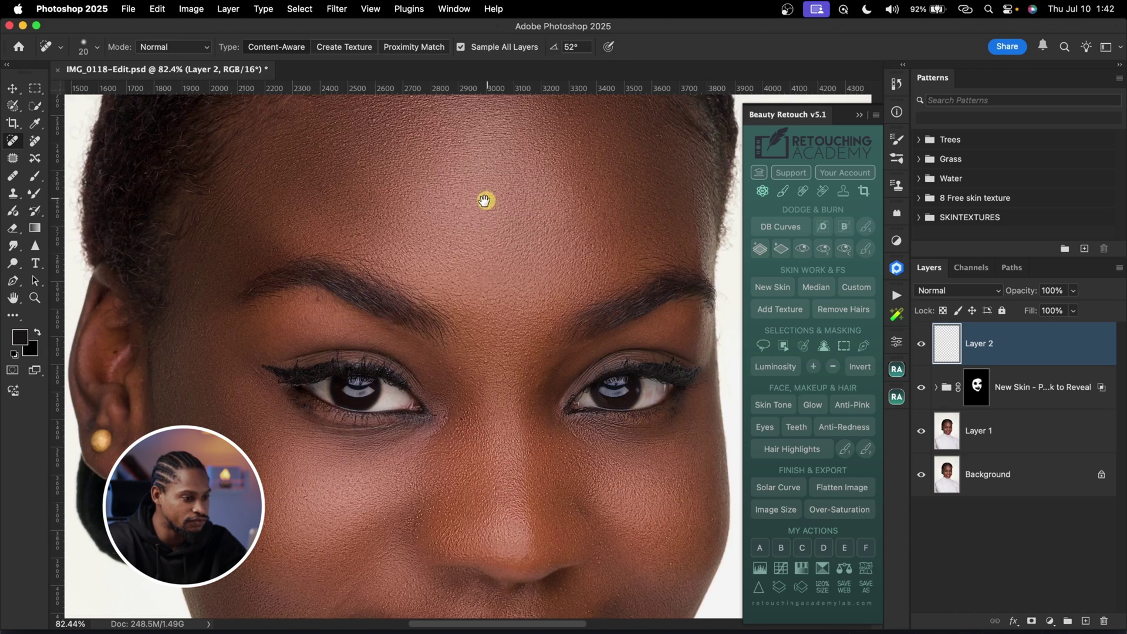
pyautogui.scroll(-3, 490, 334)
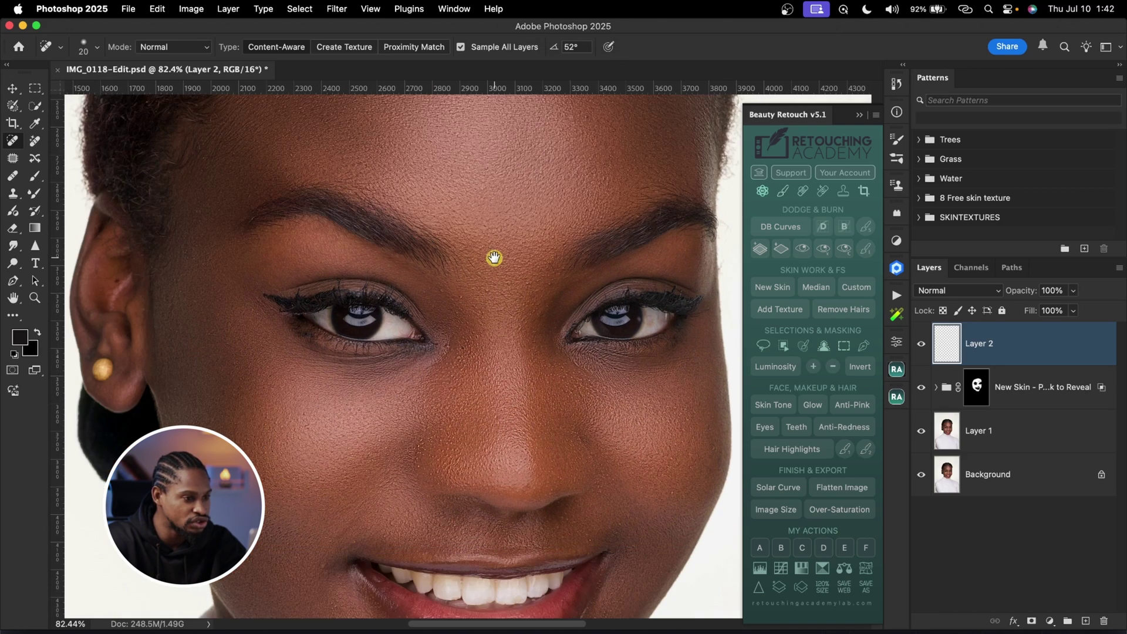
pyautogui.scroll(-3, 449, 346)
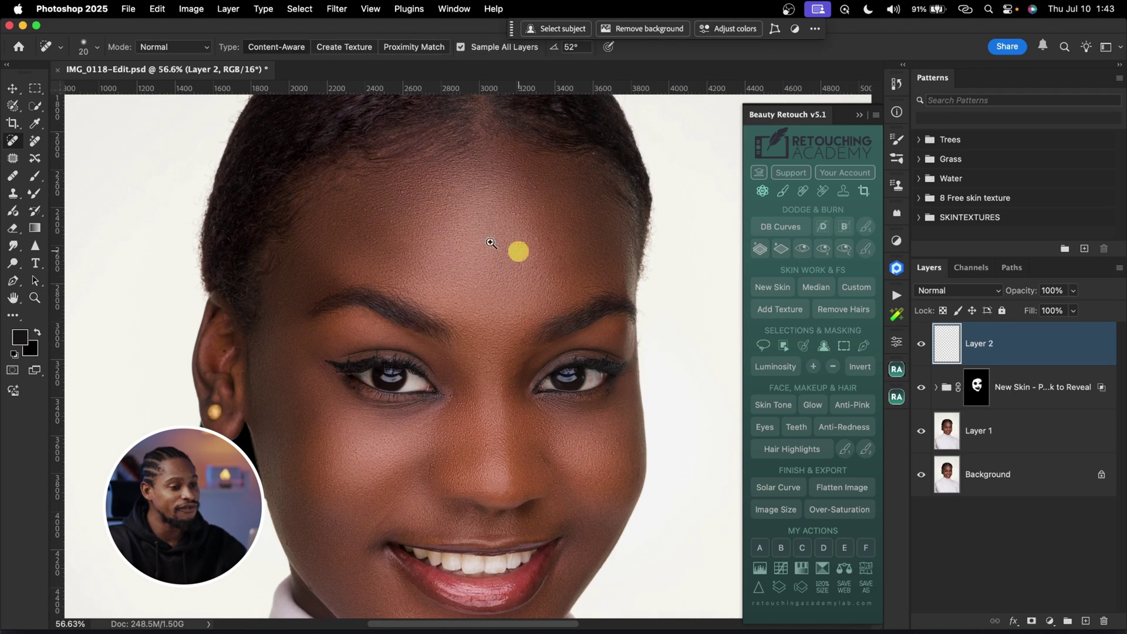
pyautogui.scroll(-3, 503, 239)
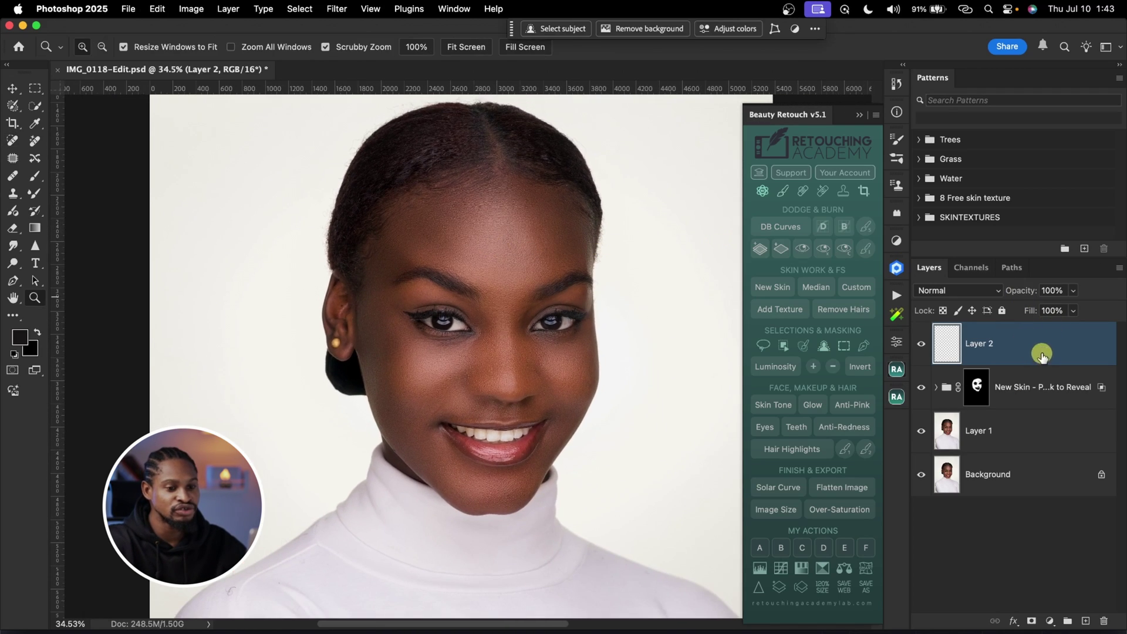
# - Delete the blemish layer above the New Skin group and set the group's opacity to 80%, trying 0% and 100% for comparison
pyautogui.press('BackSpace')
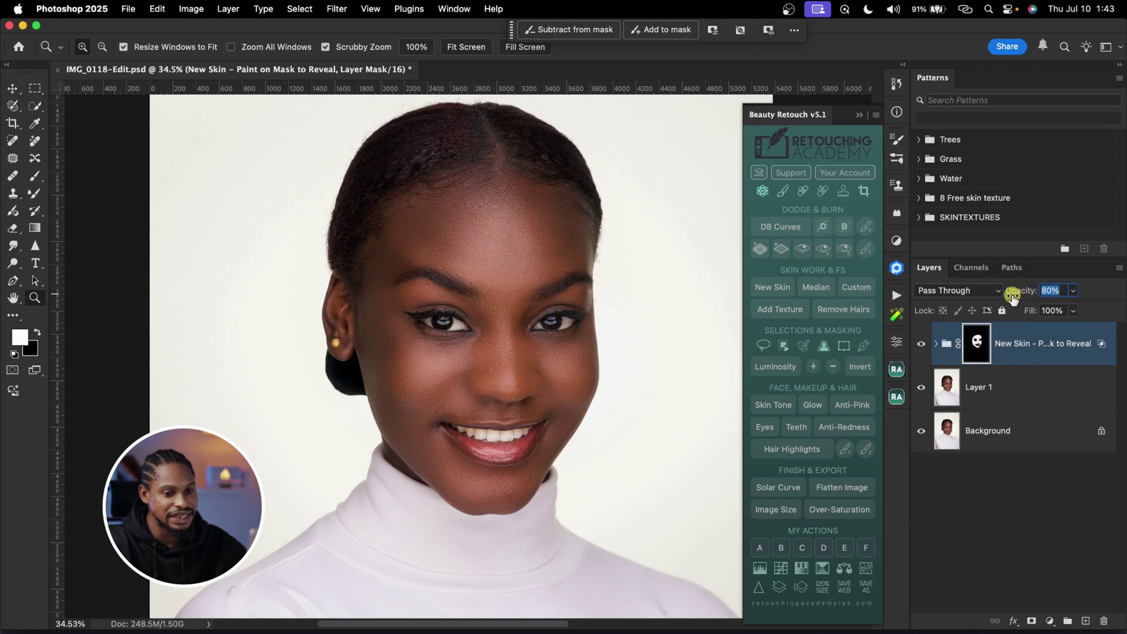
pyautogui.moveTo(486, 259); pyautogui.dragTo(525, 206)
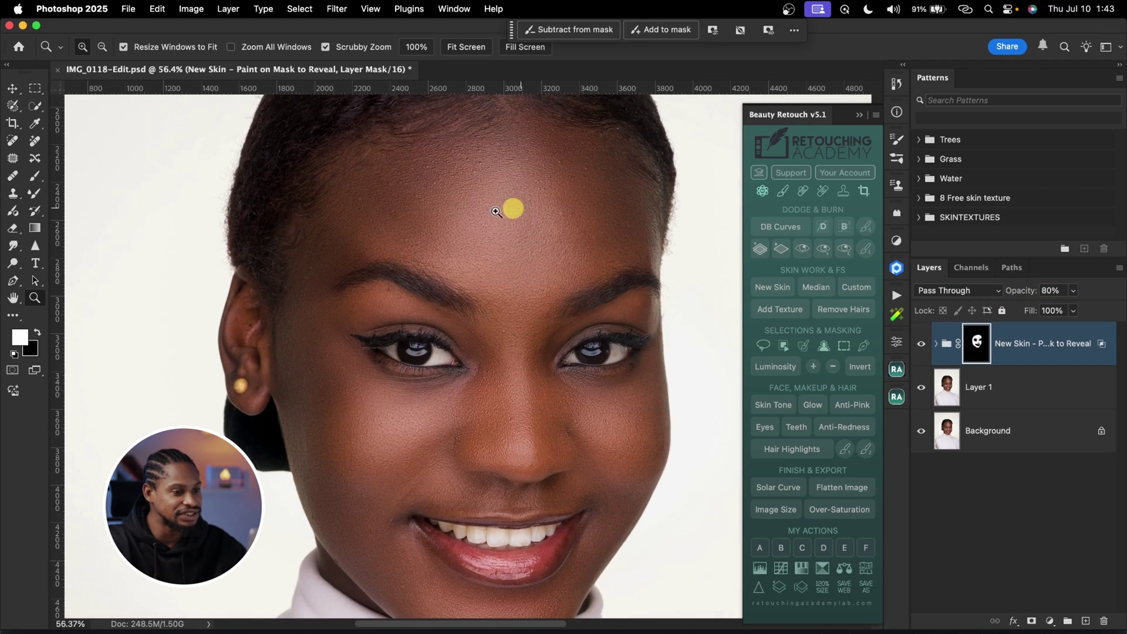
pyautogui.keyDown('alt'); pyautogui.click(574, 284); pyautogui.keyUp('alt')
pyautogui.moveTo(1020, 290); pyautogui.dragTo(707, 340)
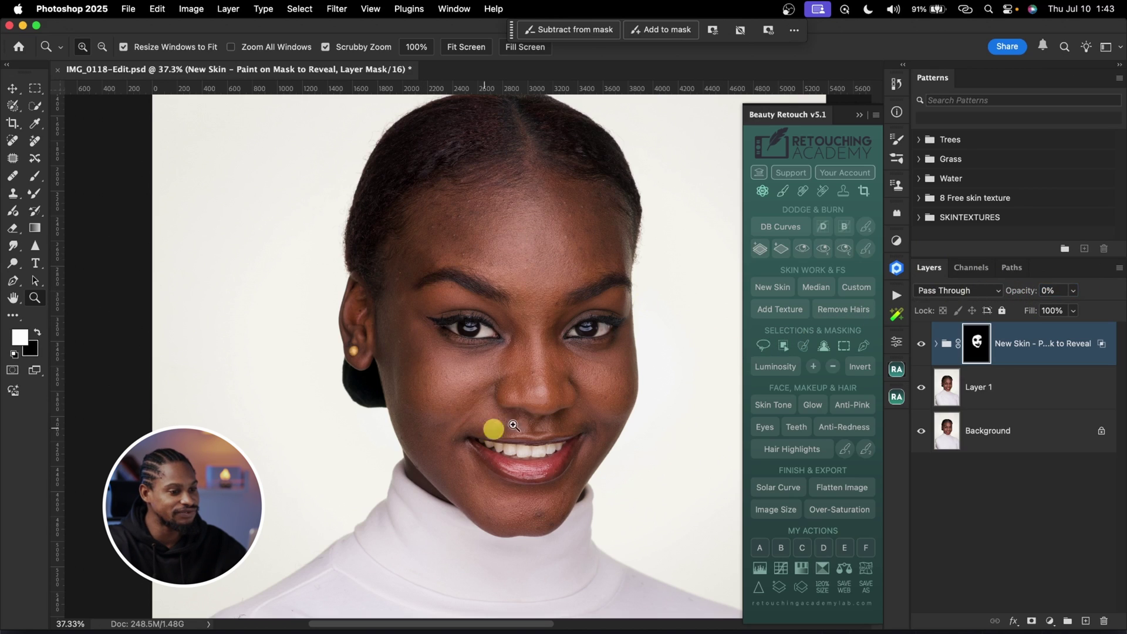
pyautogui.write('100')
pyautogui.press('Return')
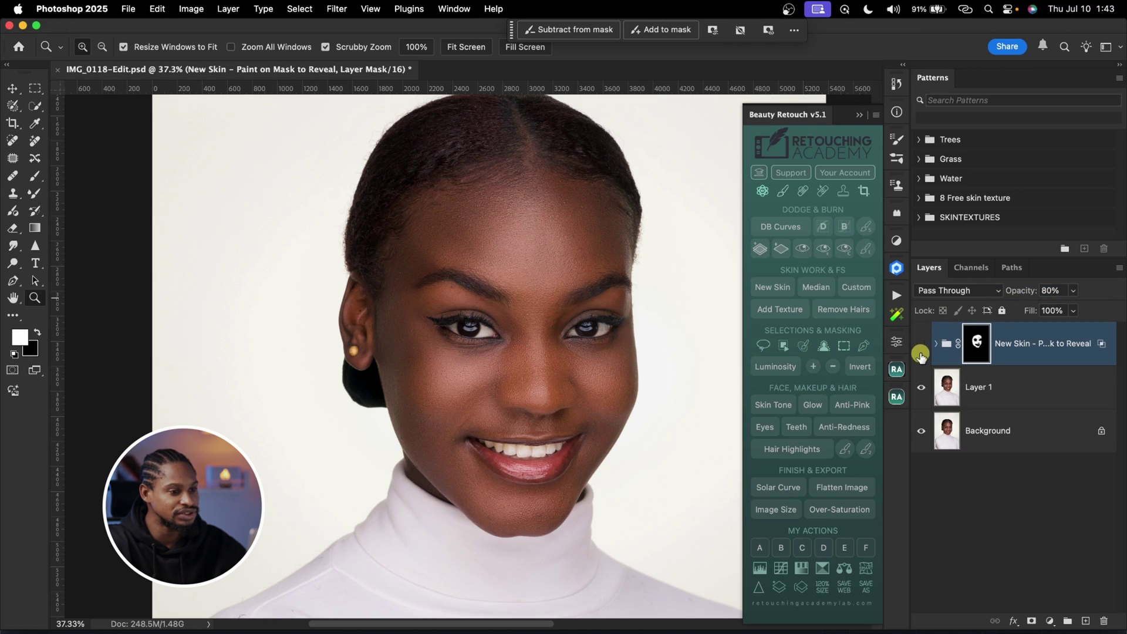
pyautogui.click(921, 345)
# - Add an empty layer above the New Skin group and heal forehead blemishes on it with the Spot Healing Brush
pyautogui.moveTo(534, 191); pyautogui.dragTo(584, 171)
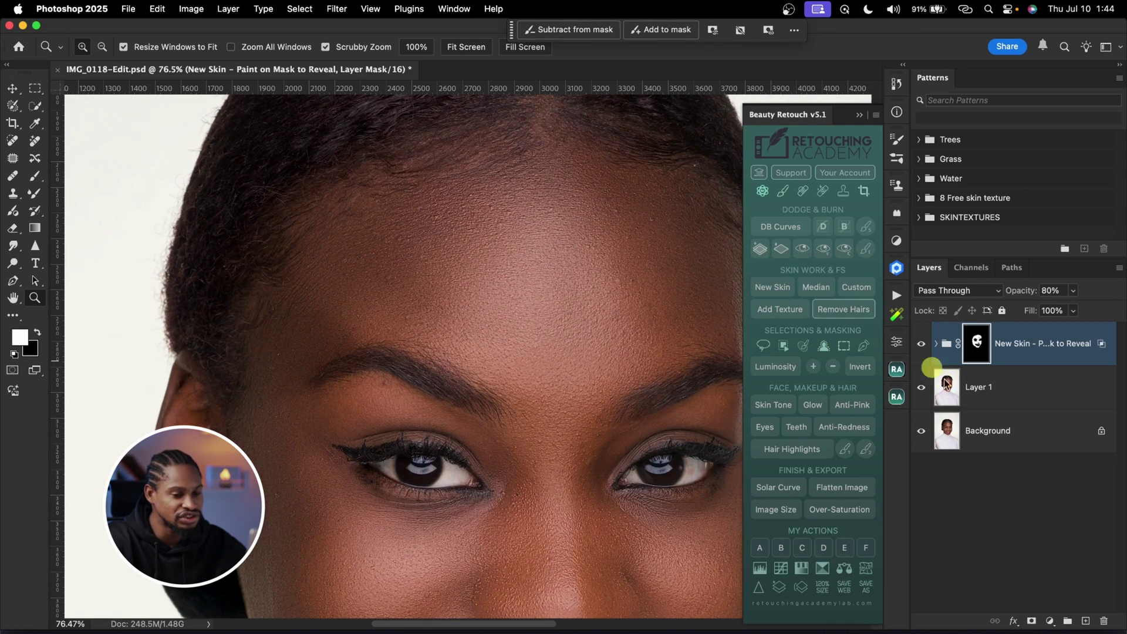
pyautogui.click(1085, 621)
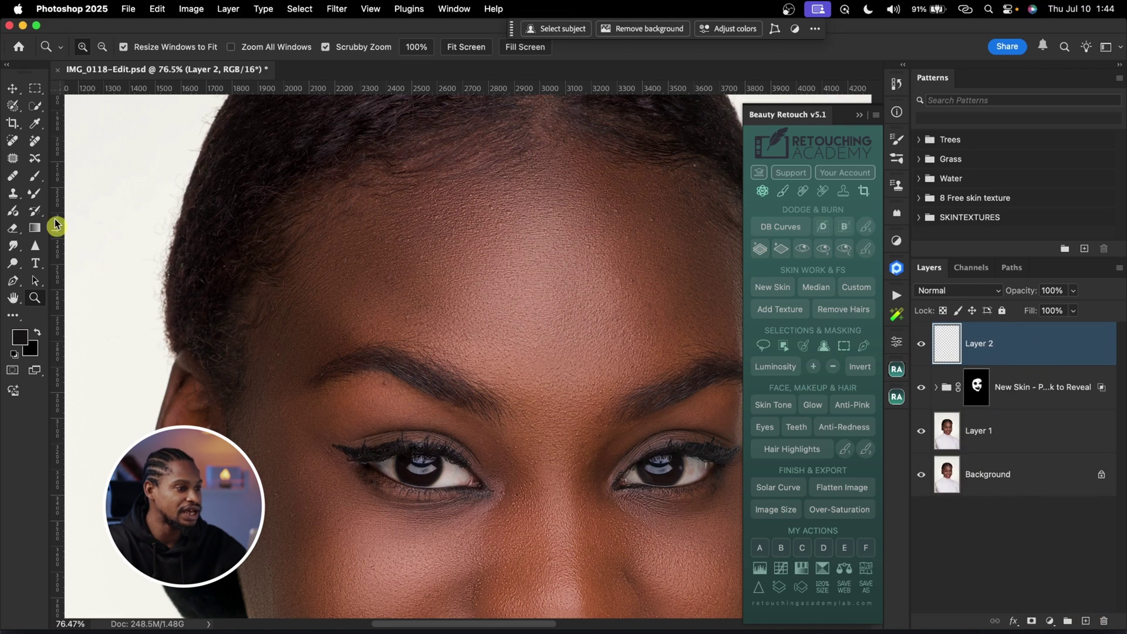
pyautogui.click(11, 142)
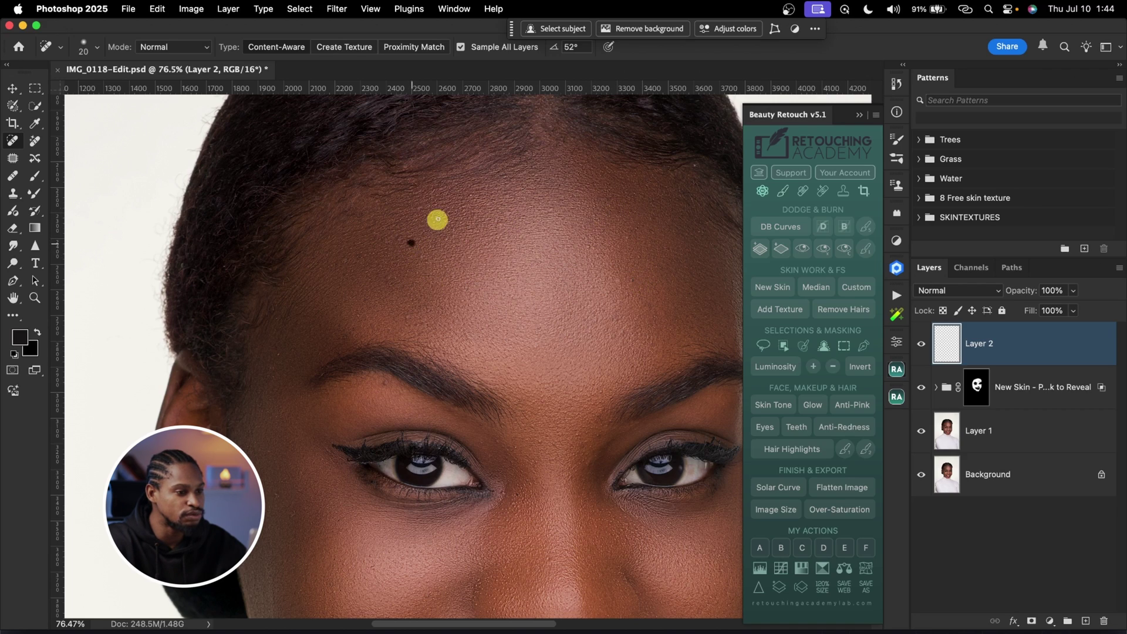
pyautogui.click(472, 196)
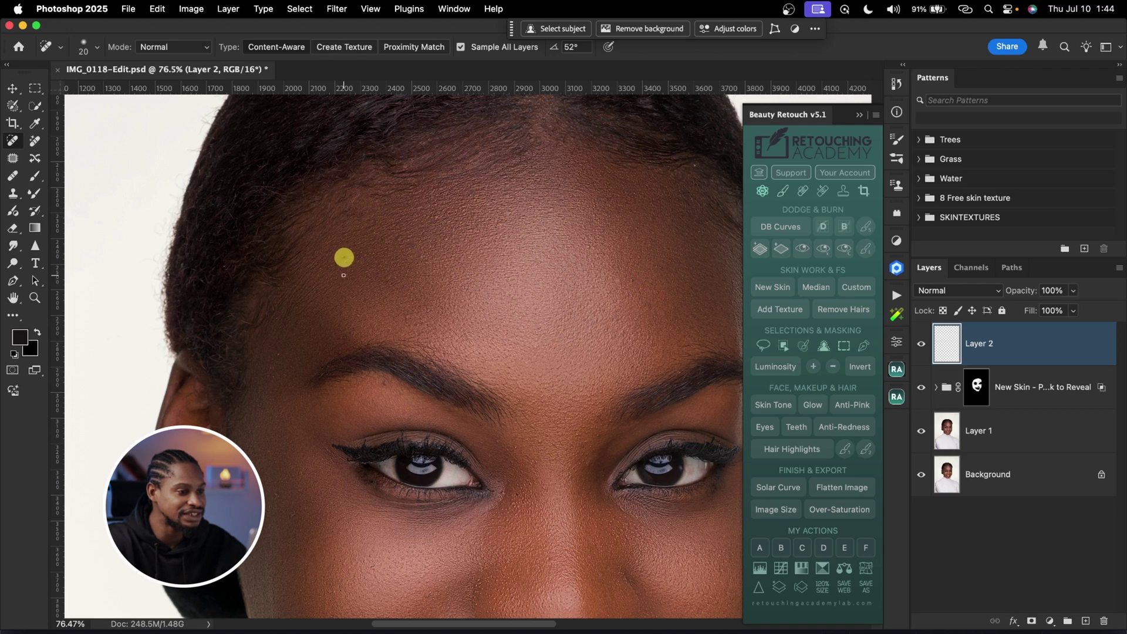
# - Group the blemish layer, the New Skin group and Layer 1 together above the Background
pyautogui.press('super+0')
pyautogui.keyDown('shift'); pyautogui.click(1041, 425); pyautogui.keyUp('shift')
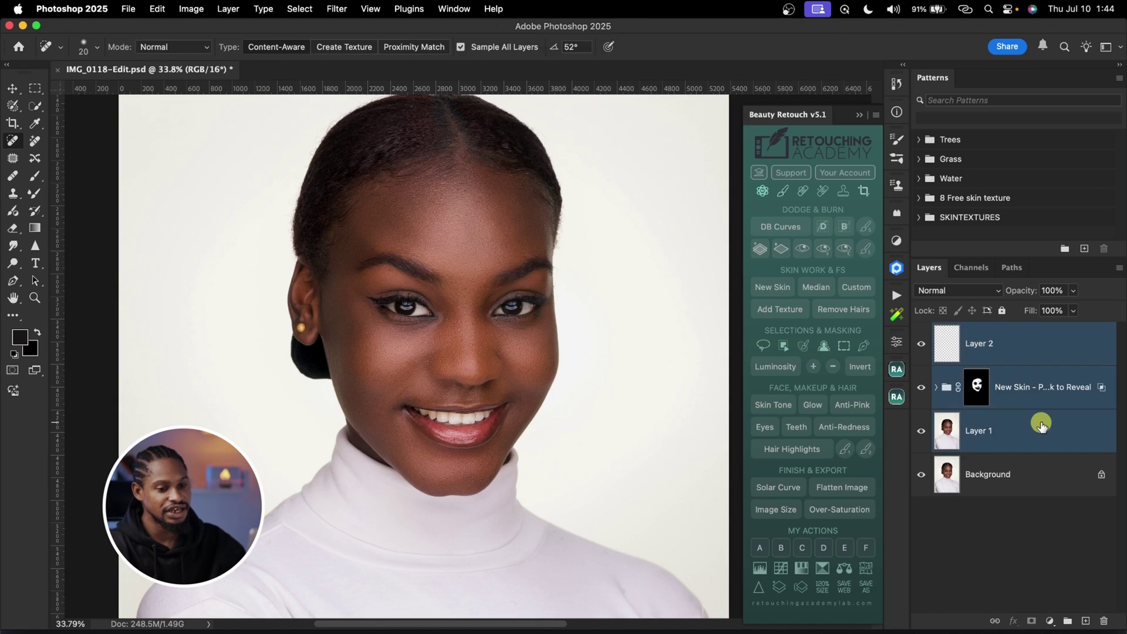
pyautogui.press('super+g')
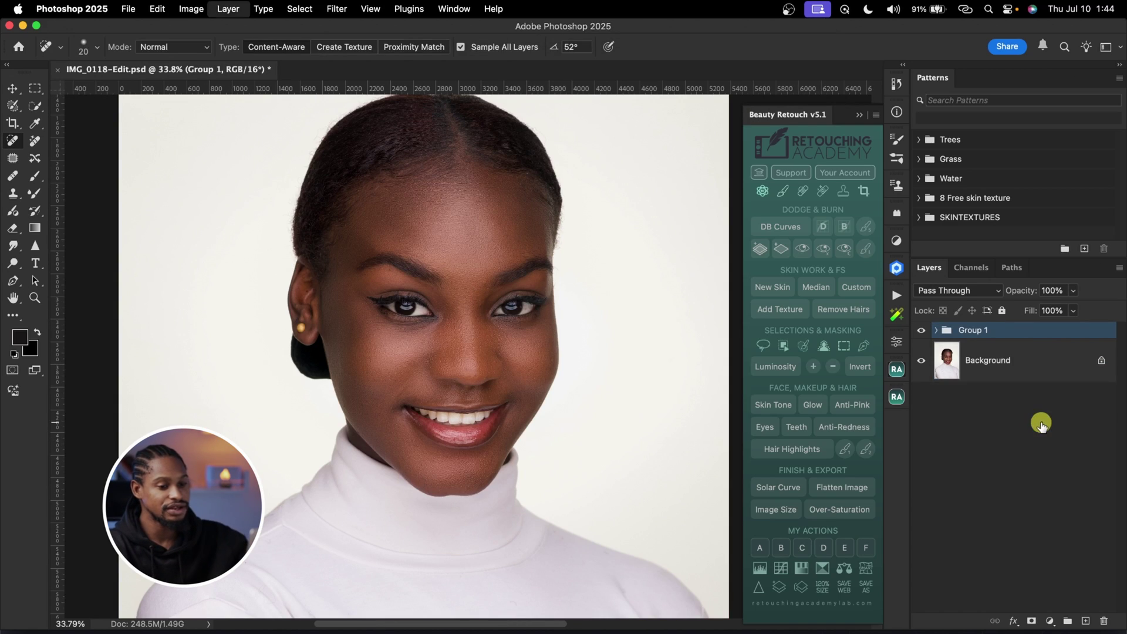
# - Compare the face before and after retouching by toggling the new group's visibility
pyautogui.click(920, 331)
pyautogui.press('z')
pyautogui.moveTo(558, 251); pyautogui.dragTo(586, 252)
pyautogui.hscroll(-3, 593, 253)
pyautogui.click(922, 331)
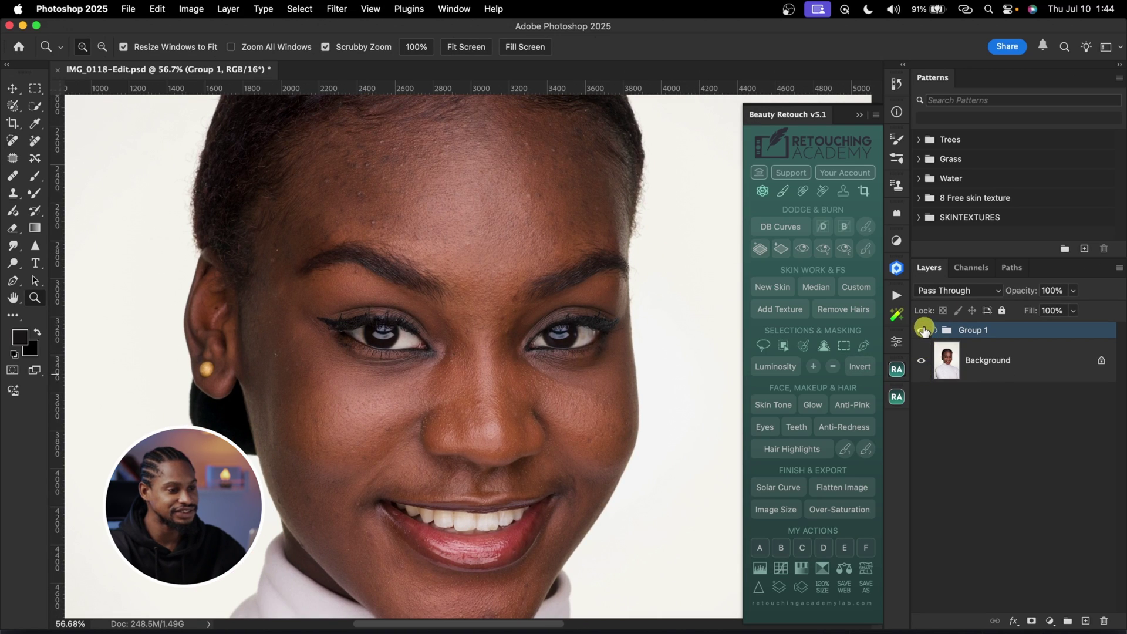
pyautogui.click(923, 330)
pyautogui.click(923, 330)
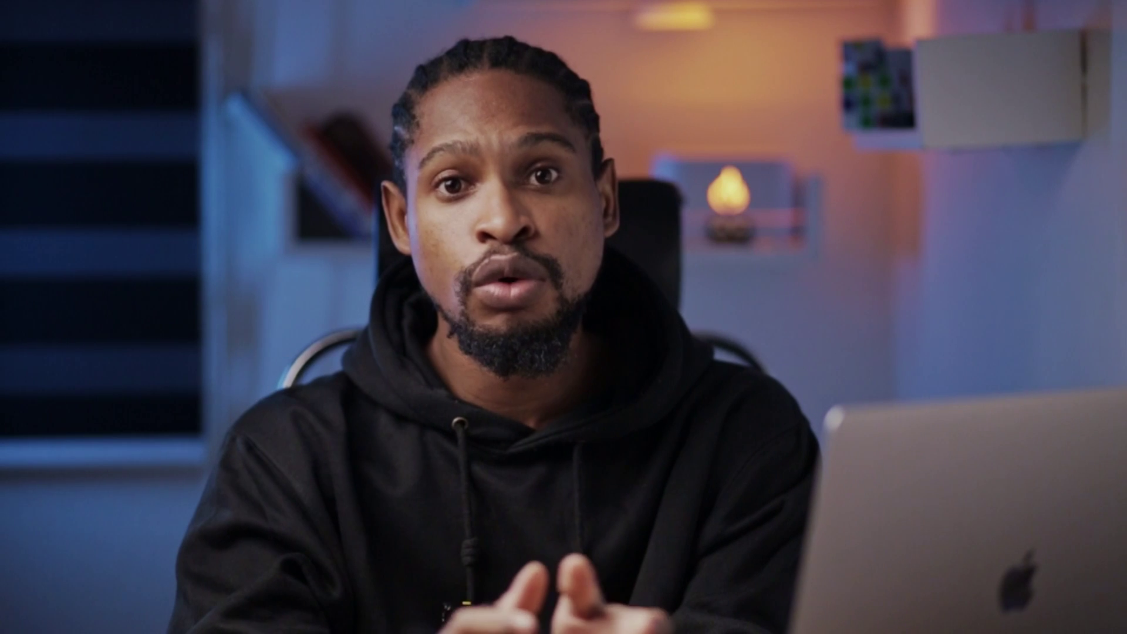